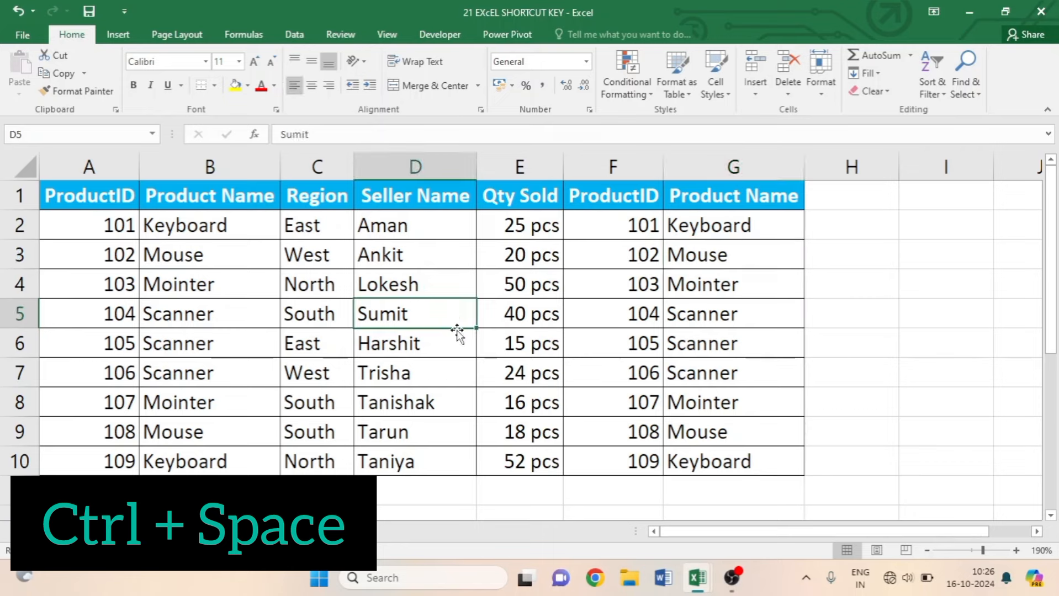
Step: Select the entire Seller Name column, and select the entire row 6 from its second ProductID cell
key("ctrl+space")
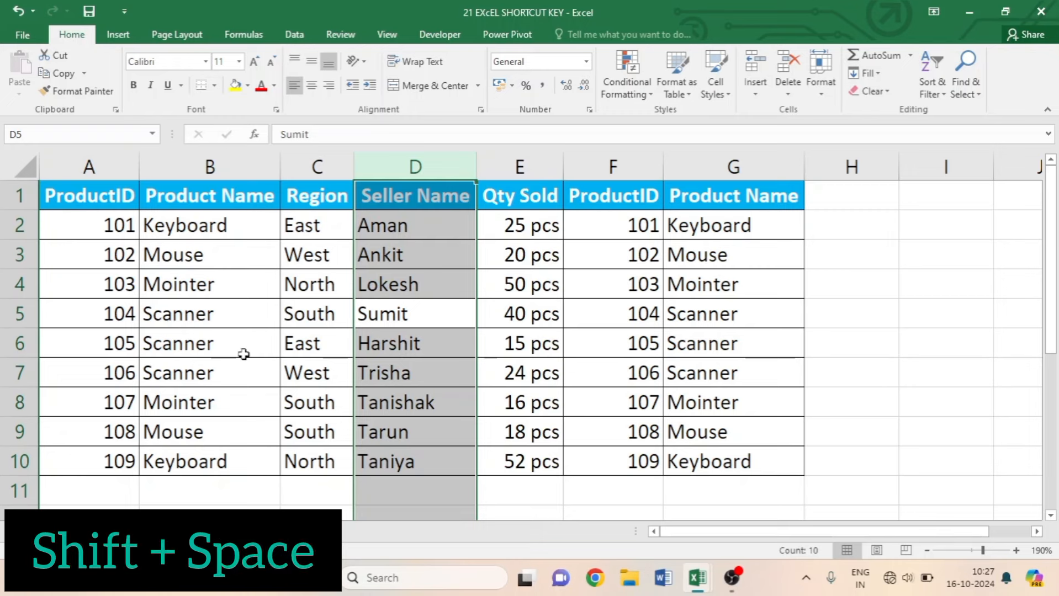
left_click(332, 344)
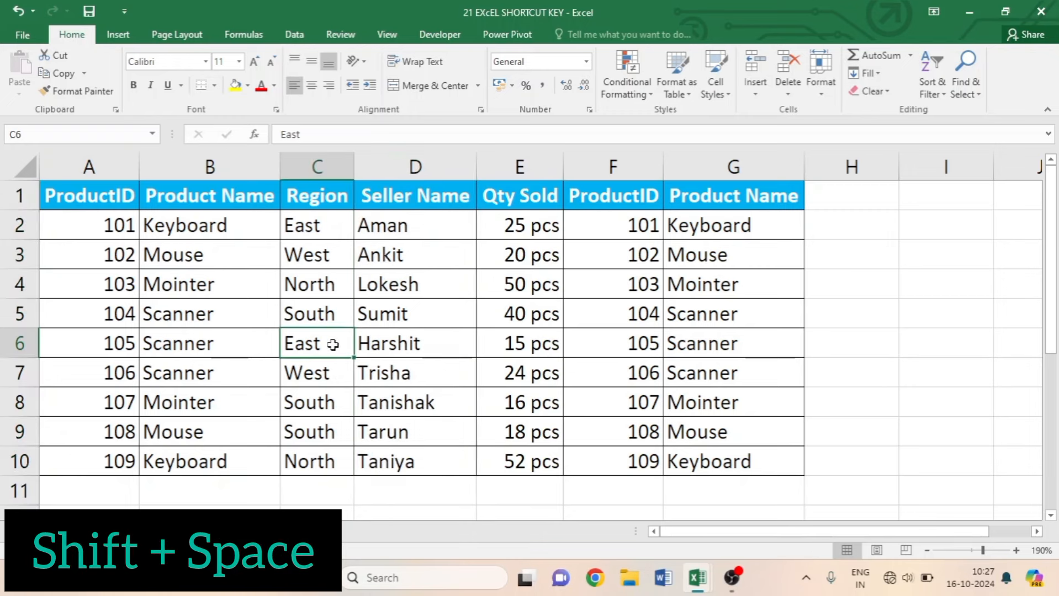
left_click(314, 367)
left_click(316, 342)
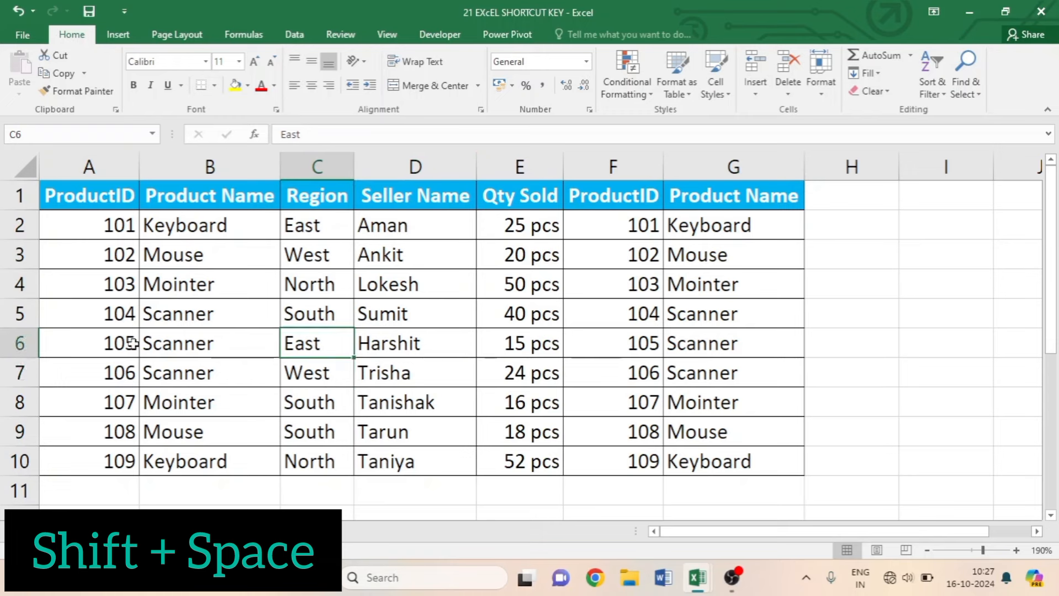
left_click(426, 344)
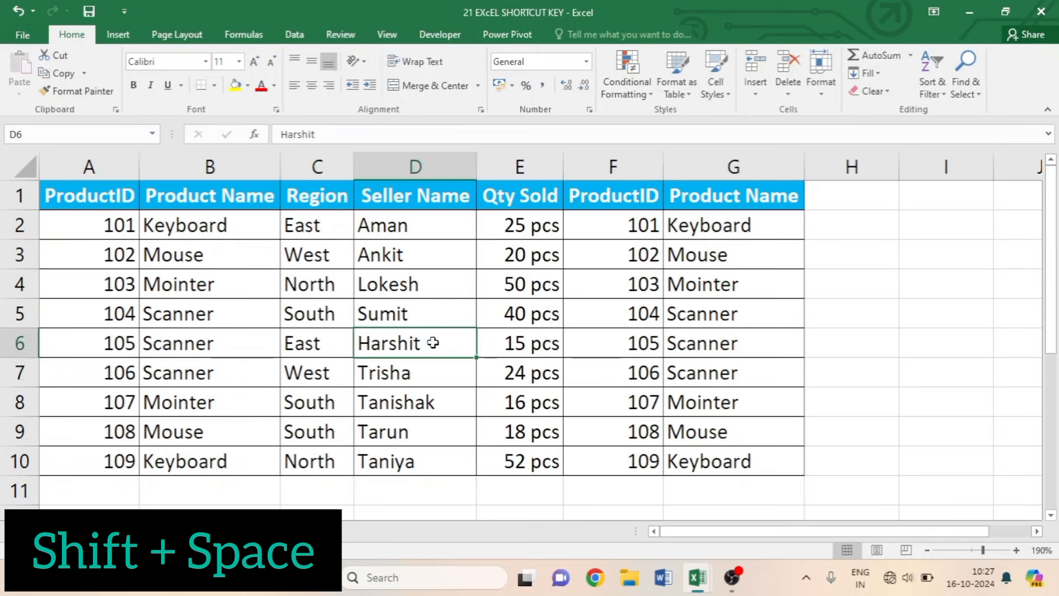
left_click(622, 351)
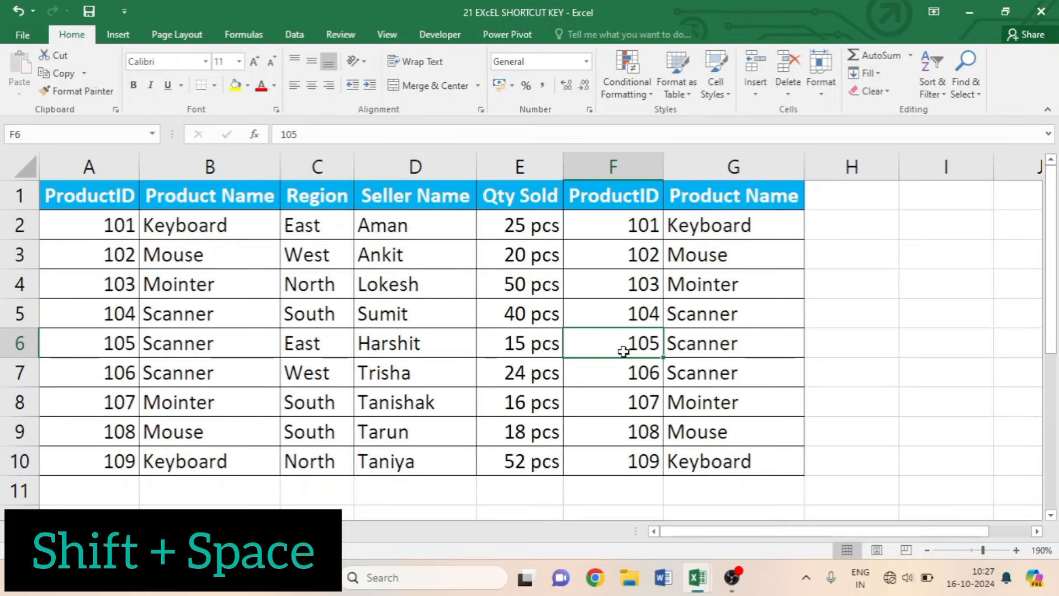
key("shift+space")
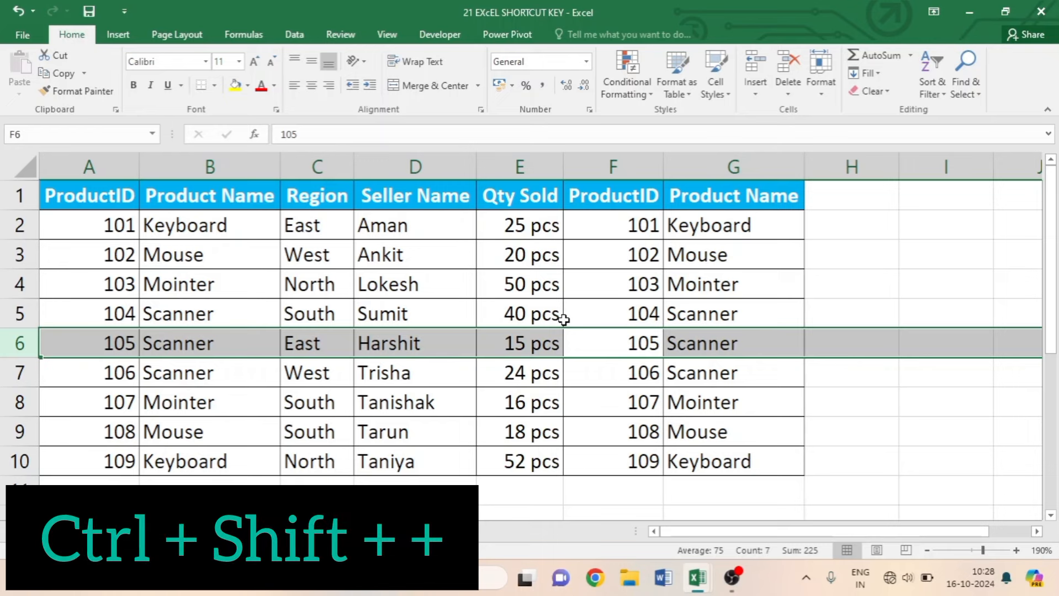
Step: Insert a blank row above the row of product 104
left_click(320, 309)
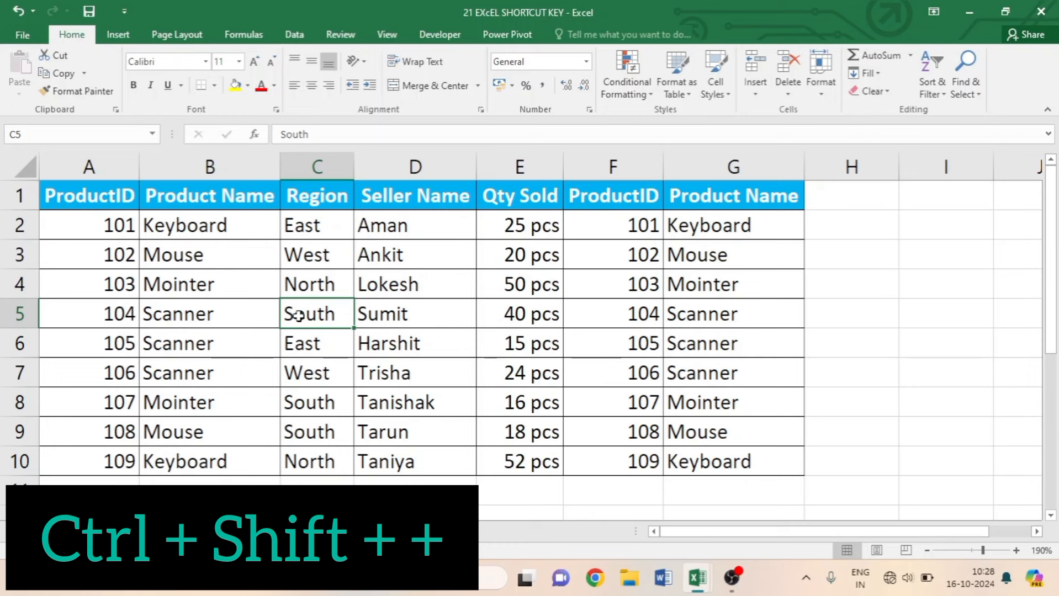
left_click(373, 316)
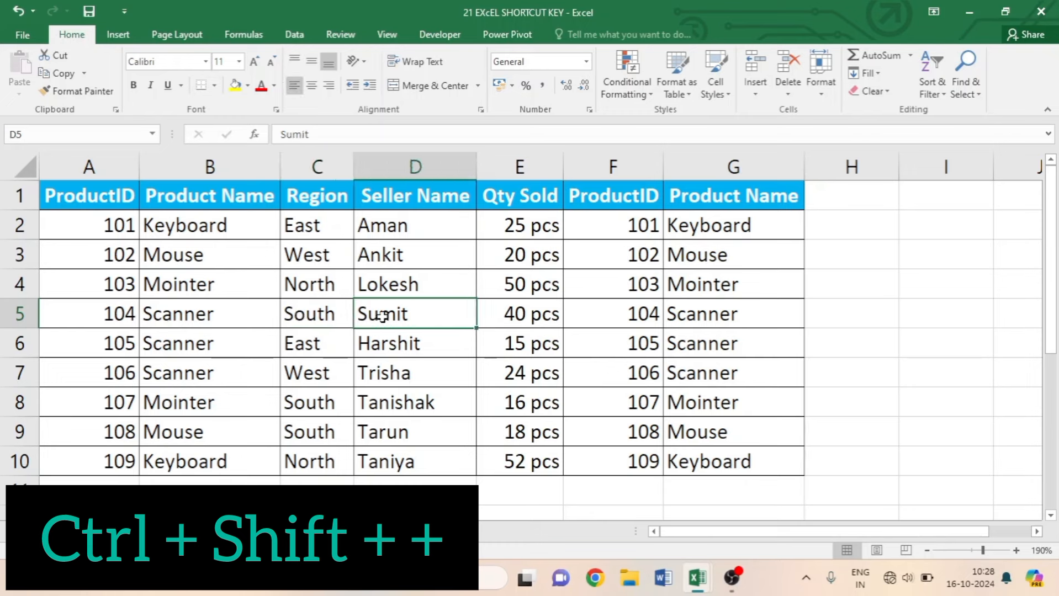
key("shift+space")
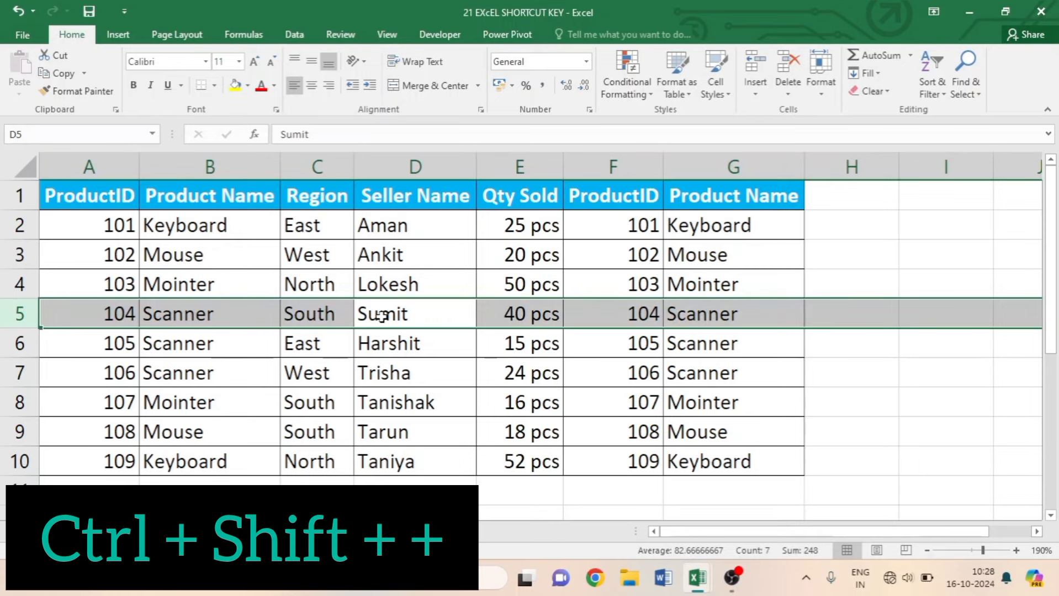
key("ctrl+shift+plus")
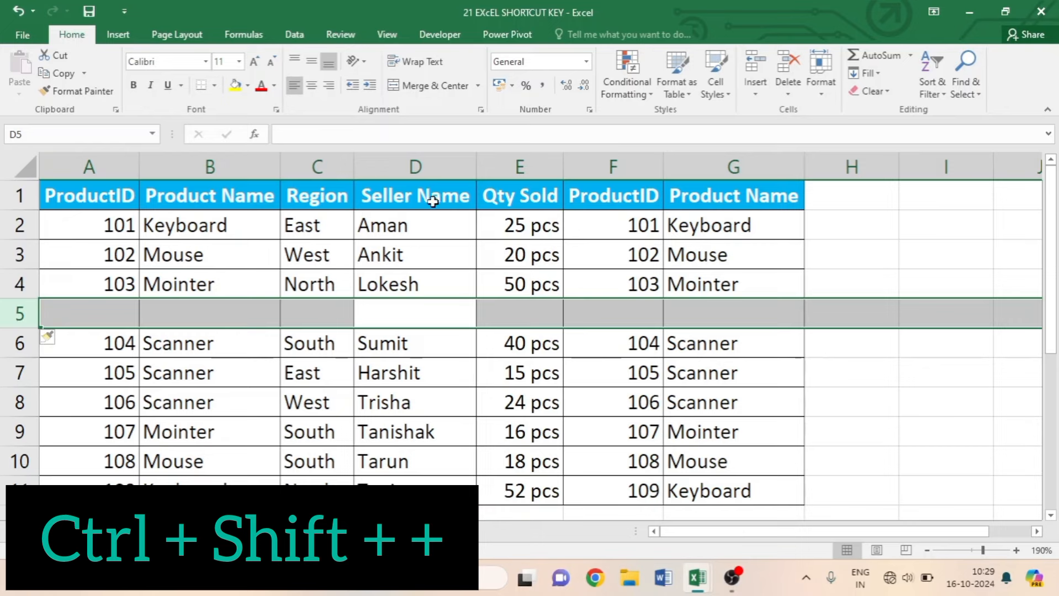
Step: Try to insert a blank column before the Seller Name column, and undo the row insertion
left_click(435, 350)
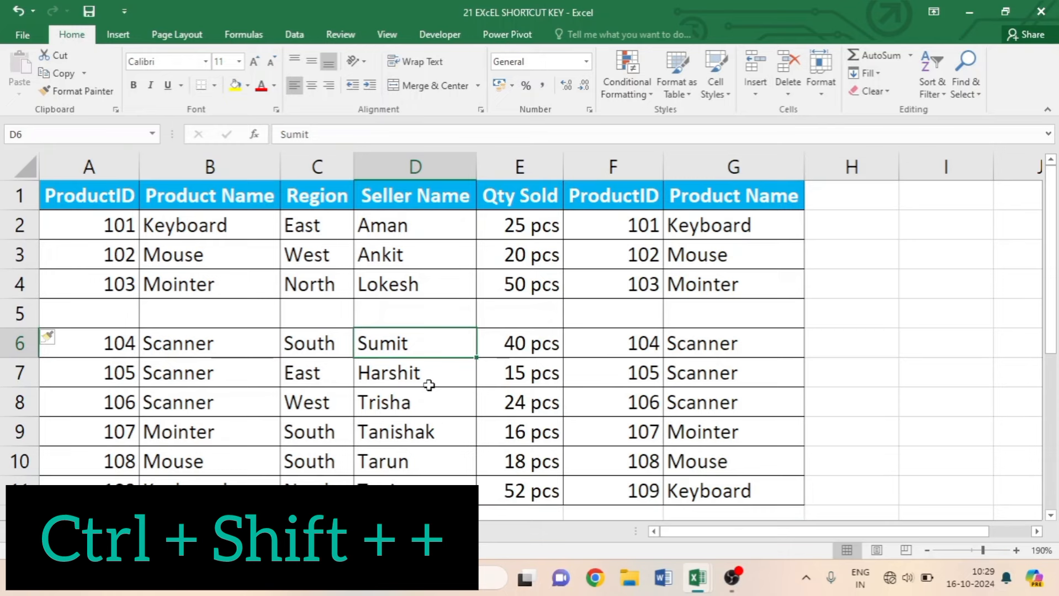
key("ctrl+space")
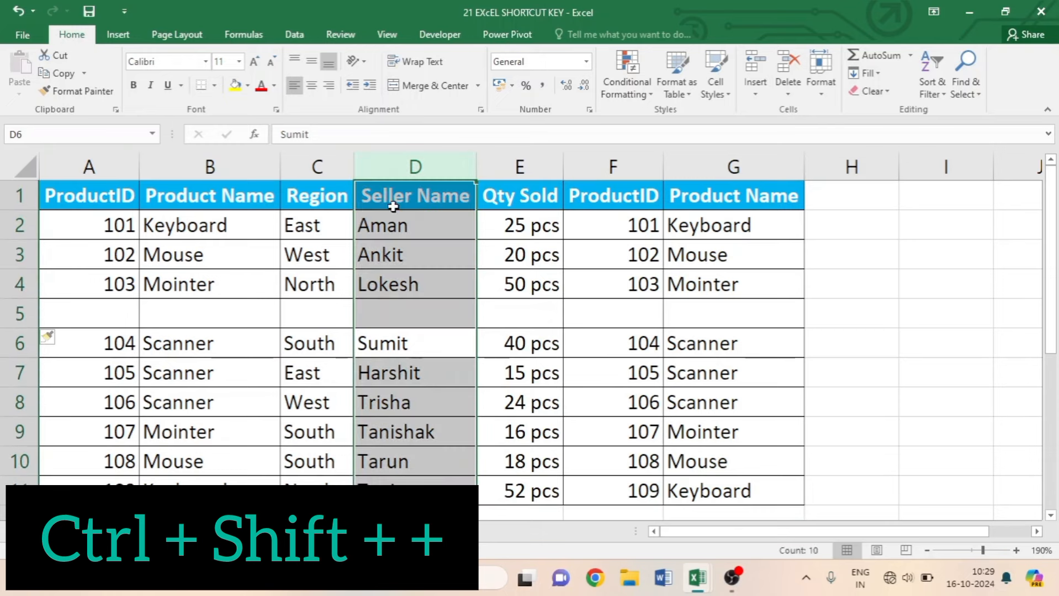
key("ctrl+z")
key("ctrl+shift+plus")
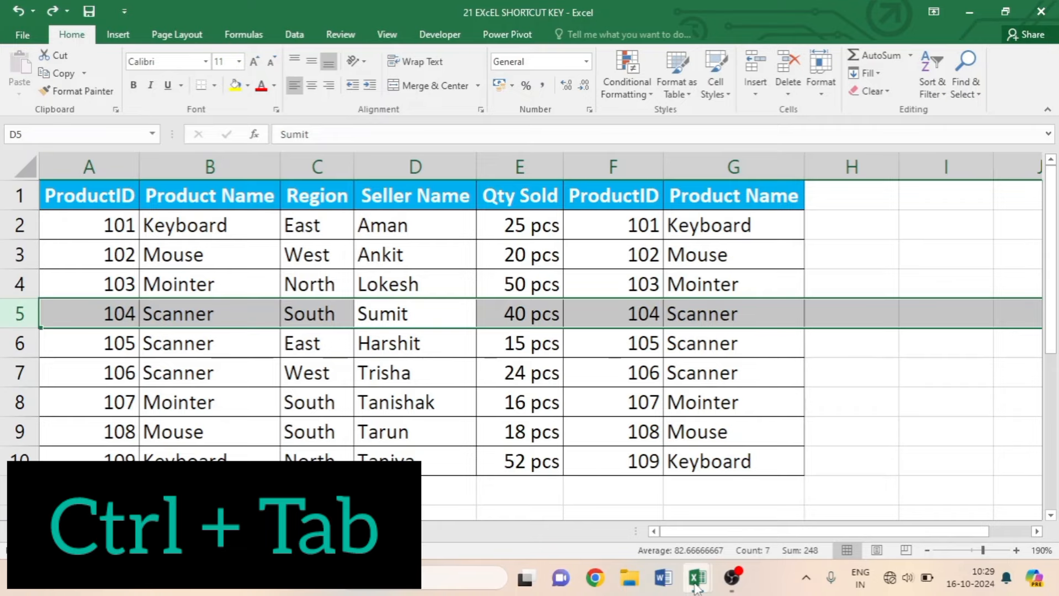
Step: Switch to the MEDICAL DATAIN EXCEL workbook and back to 21 EXcEL SHORTCUT KEY twice, and look through the open windows
mouse_move(696, 586)
left_click(764, 480)
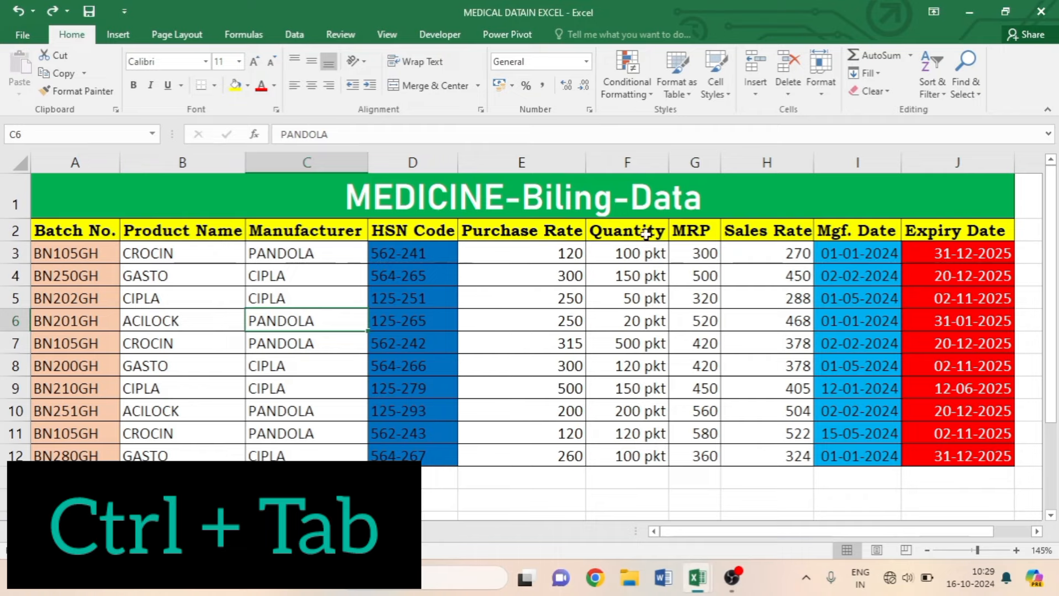
mouse_move(698, 586)
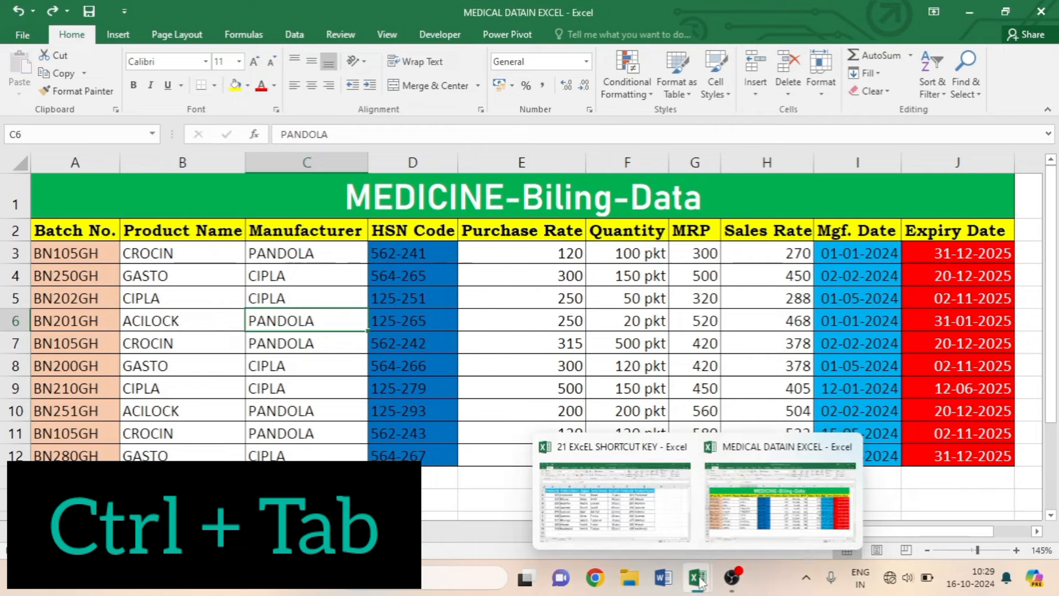
left_click(639, 500)
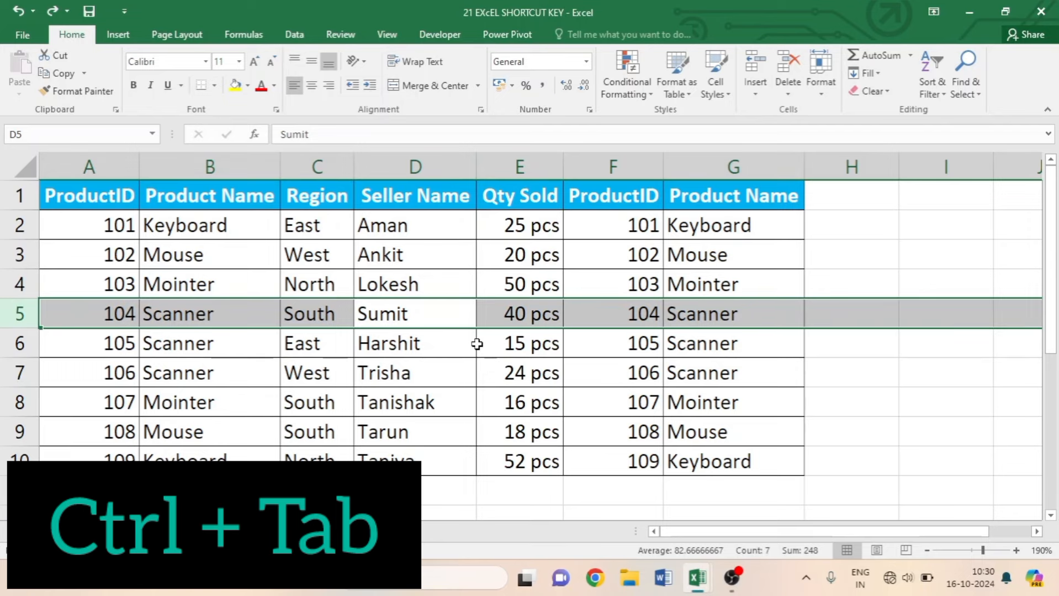
key("ctrl+Tab")
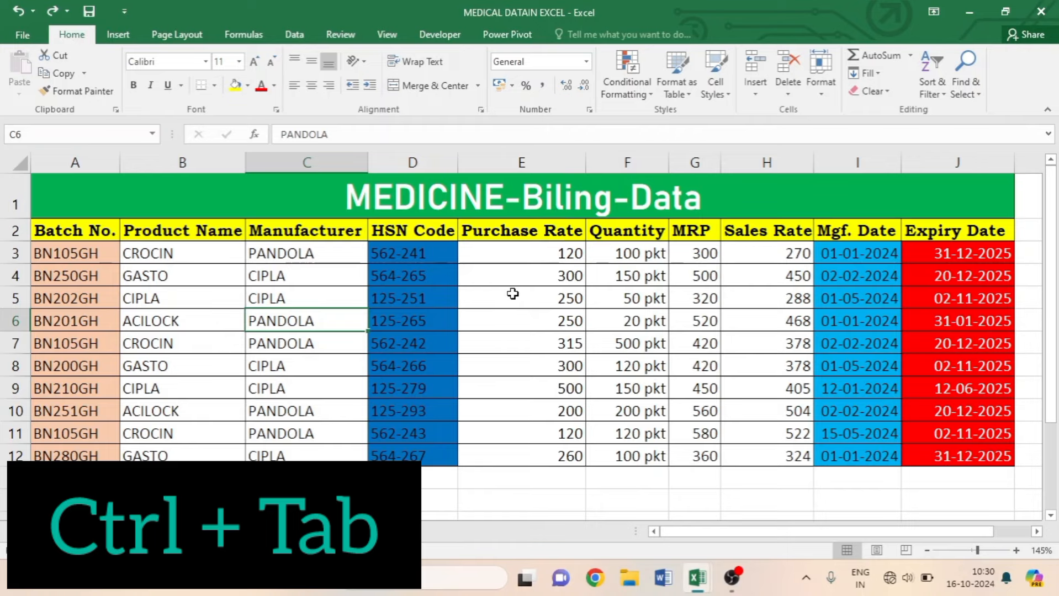
key("ctrl+Tab")
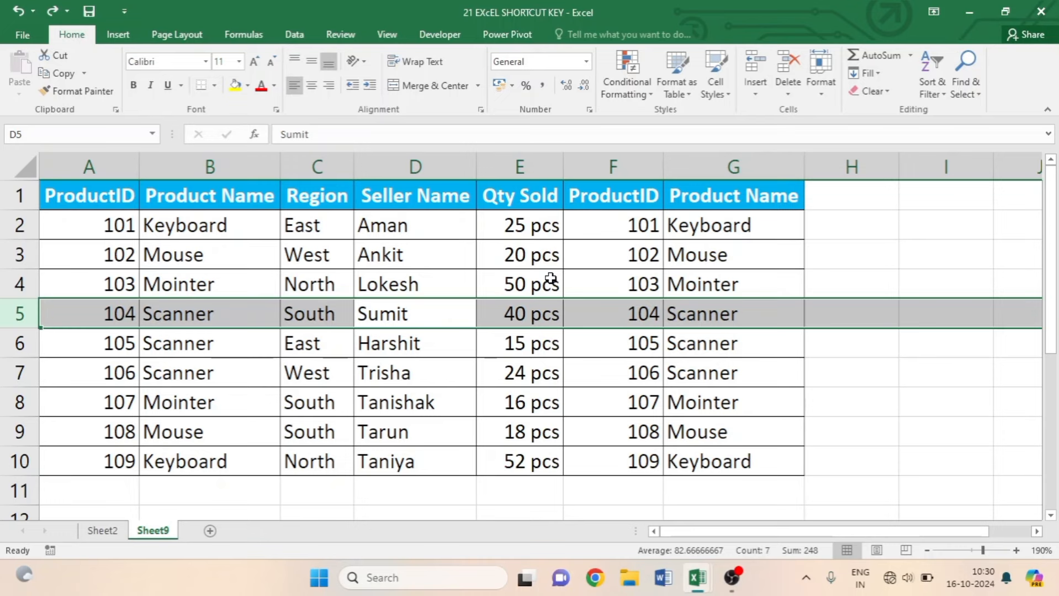
key("alt+Tab")
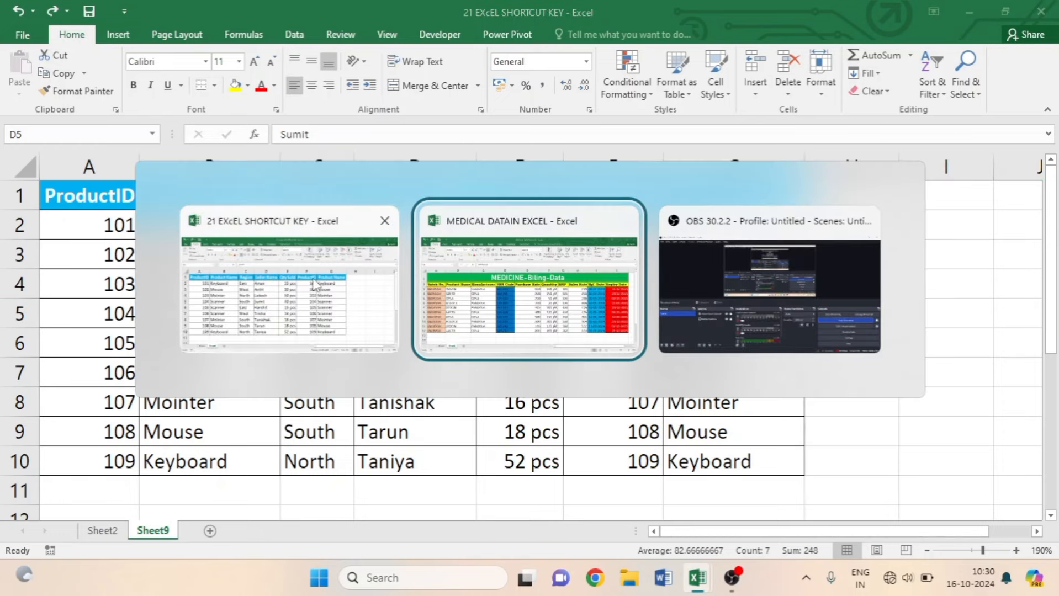
key("Escape")
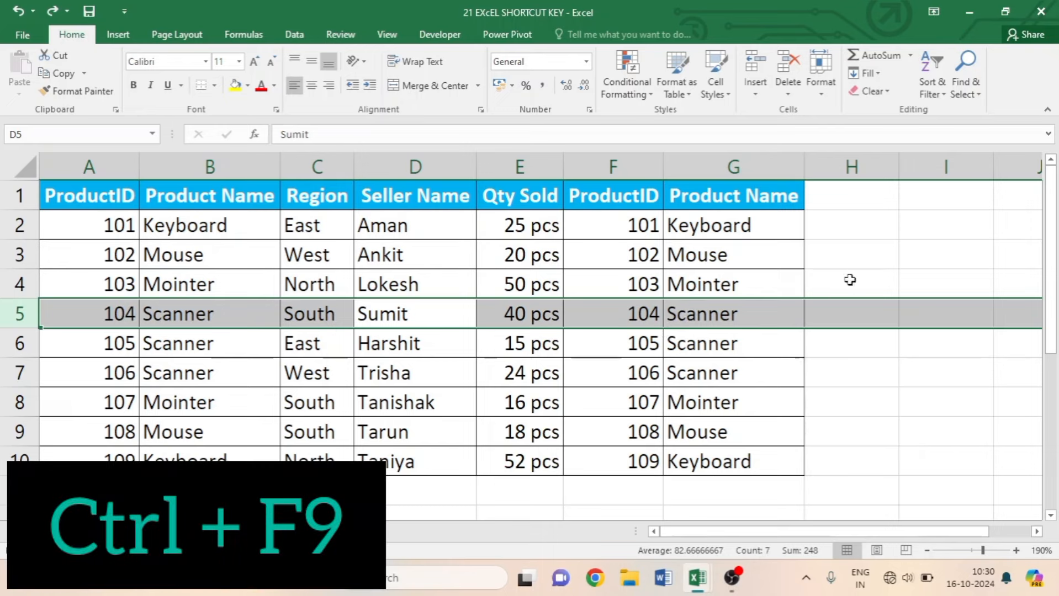
Step: Select cell G7 and minimize the 21 EXcEL SHORTCUT KEY workbook window
left_click(795, 362)
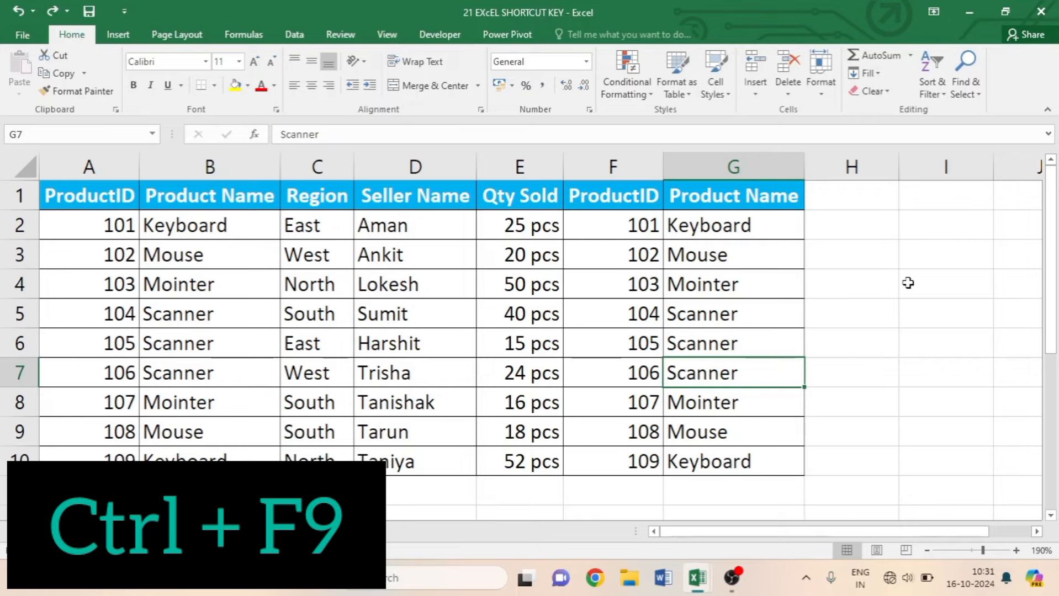
key("ctrl+F9")
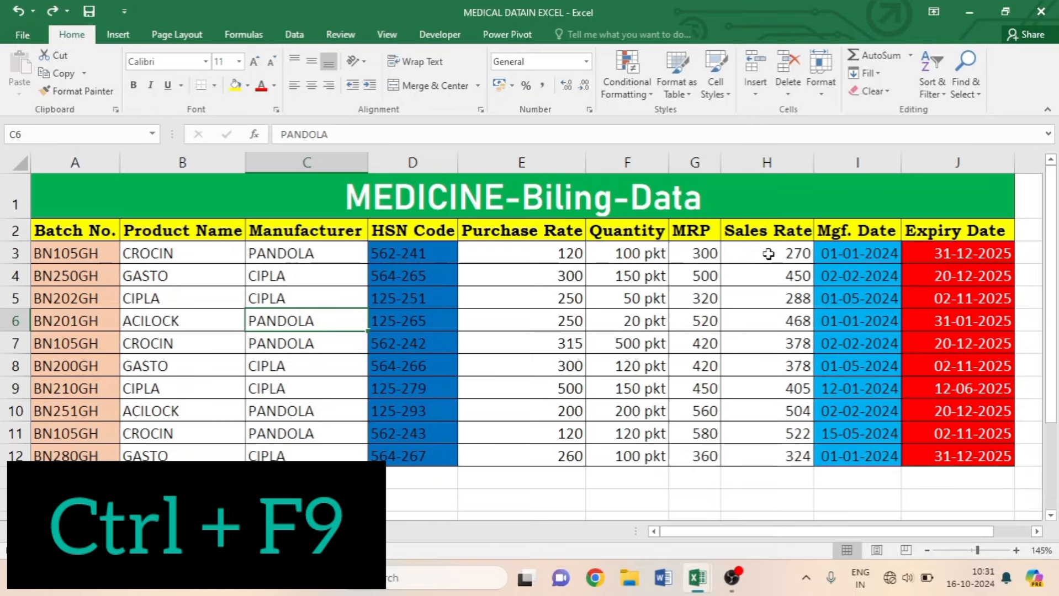
key("ctrl+Home")
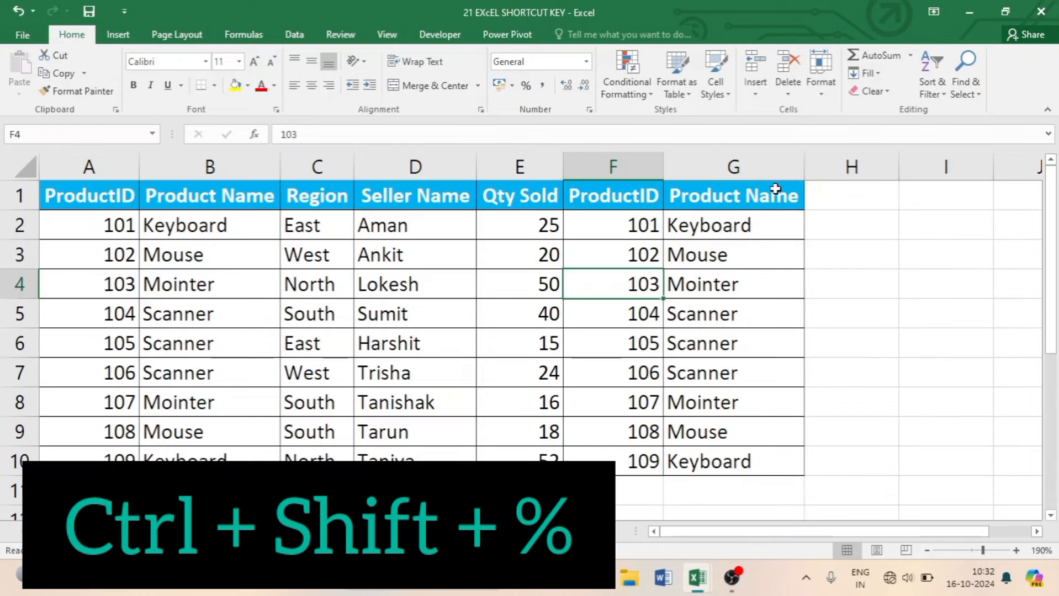
Step: Format the Qty Sold values in E2:E10 as percentages, and undo the formatting
left_click(500, 220)
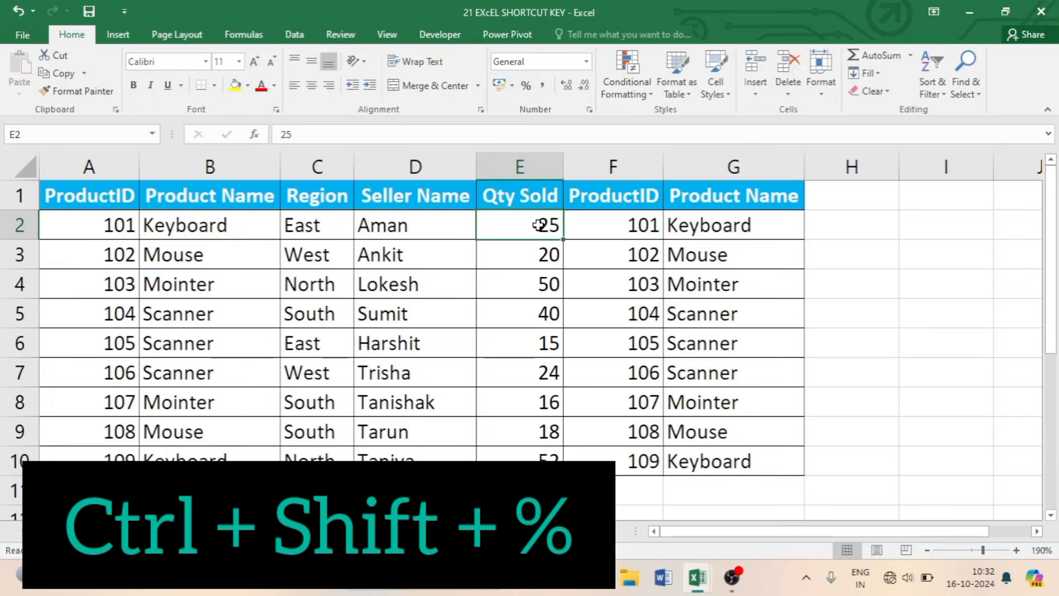
left_click_drag(539, 225, 527, 461)
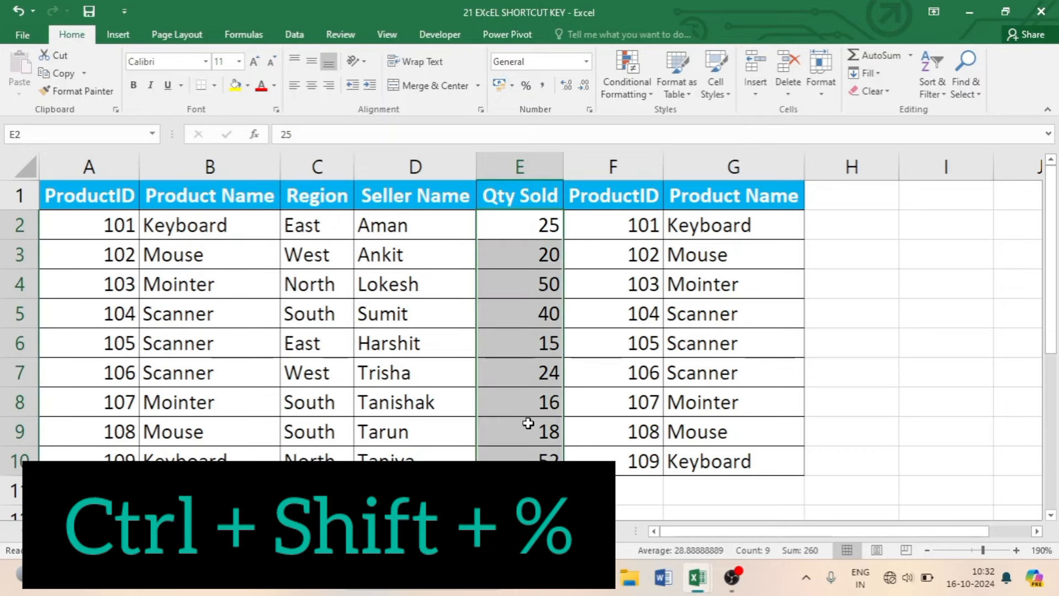
key("ctrl+shift+percent")
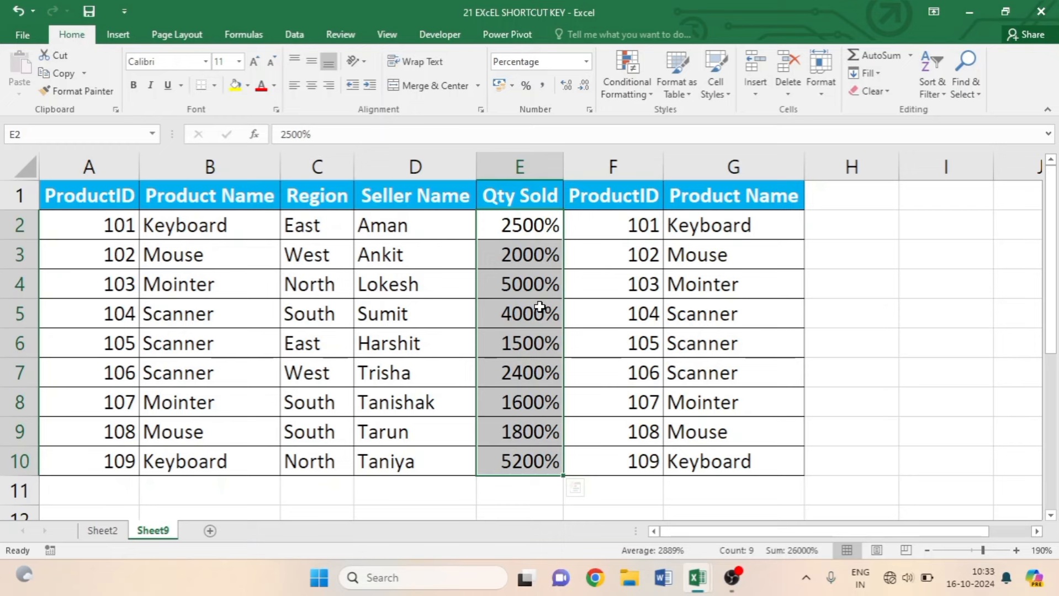
key("ctrl+z")
Step: Add filters to the table's header row from cell D5, and remove them again
left_click(642, 271)
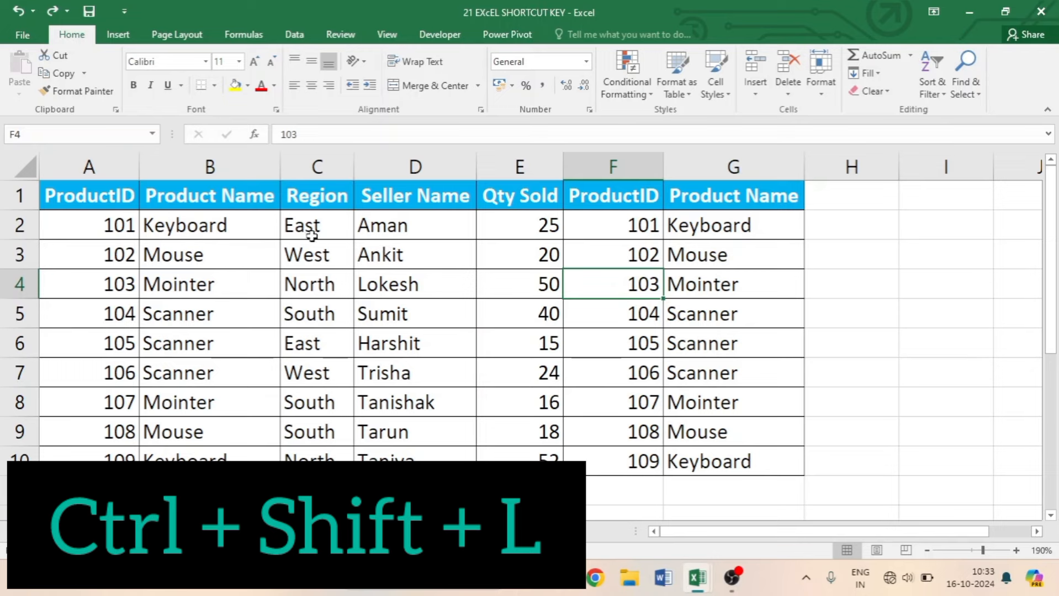
left_click(410, 313)
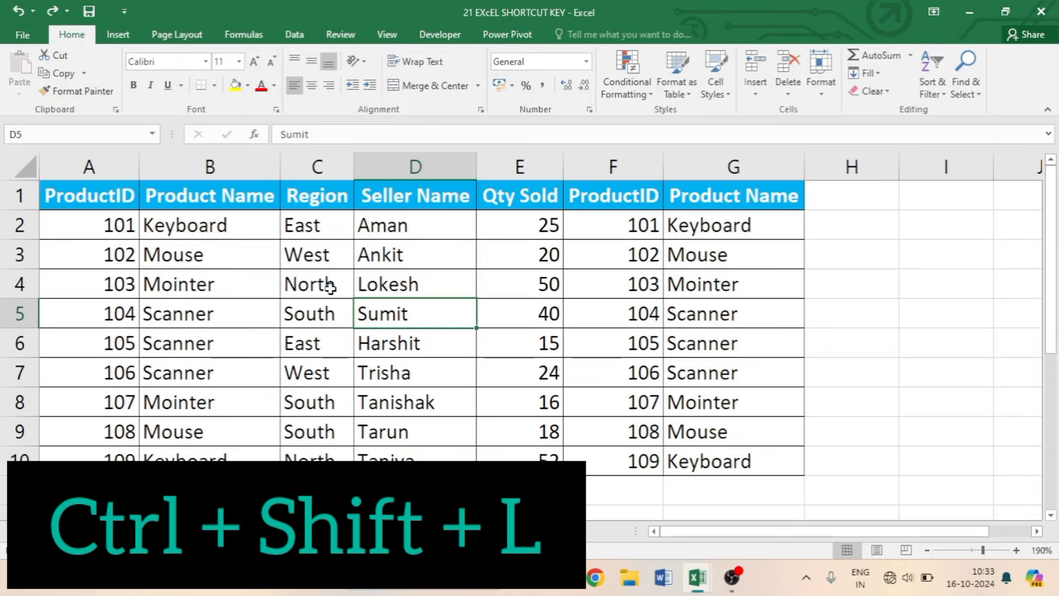
key("ctrl+shift+l")
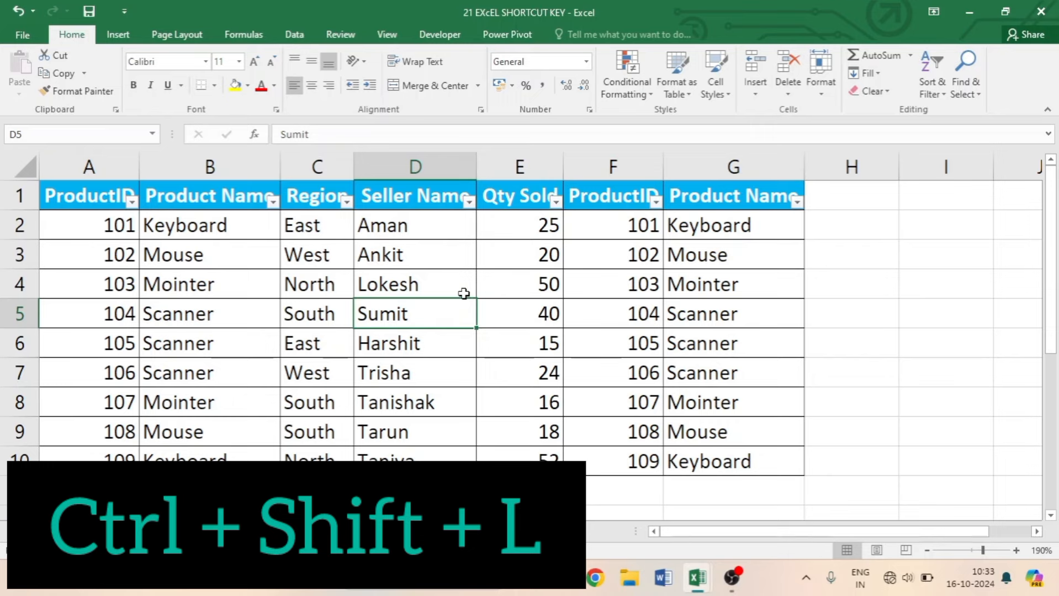
key("ctrl+shift+l")
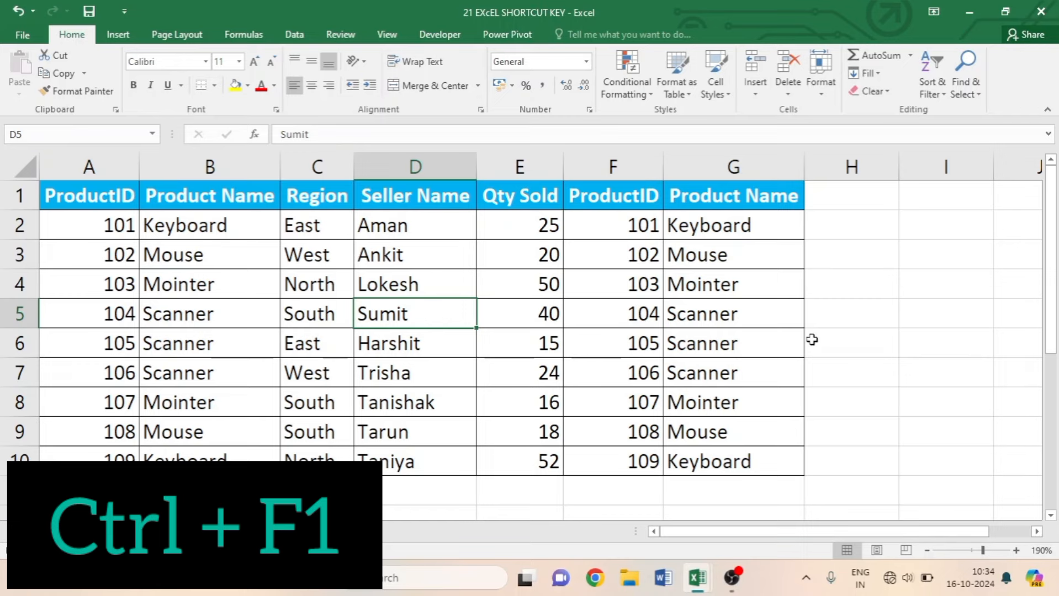
Step: Collapse the ribbon and expand it again
key("ctrl+F1")
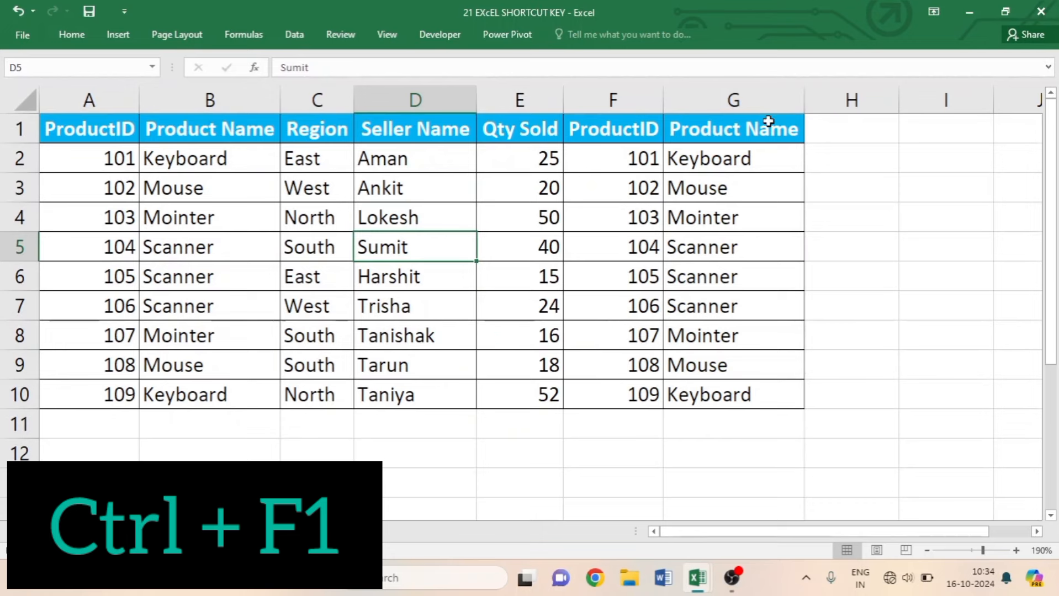
key("ctrl+F1")
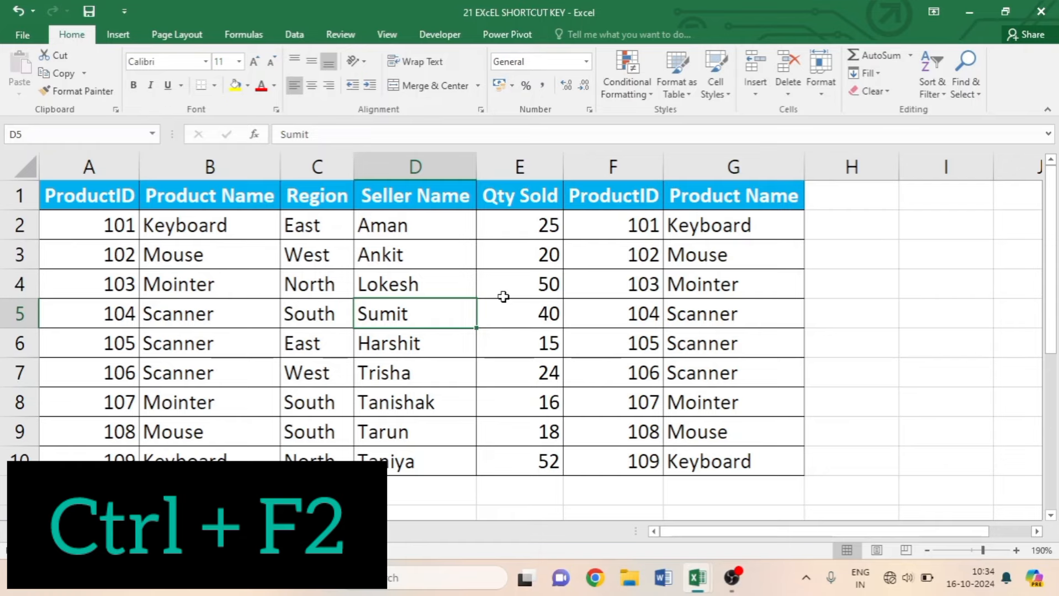
Step: View the sheet's print preview, enlarge the page, and return to the worksheet
key("ctrl+F2")
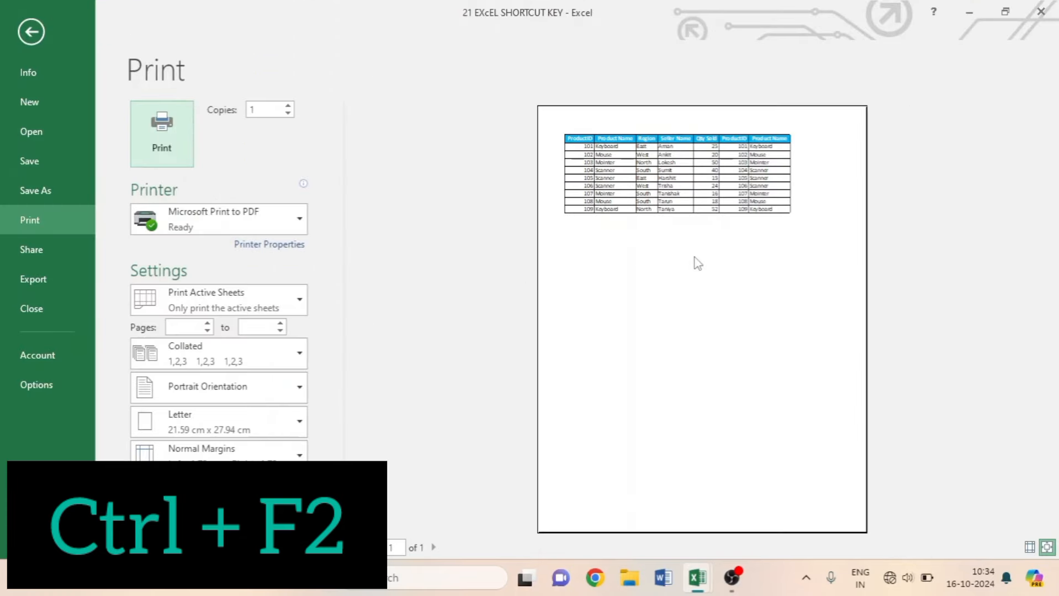
left_click(699, 263)
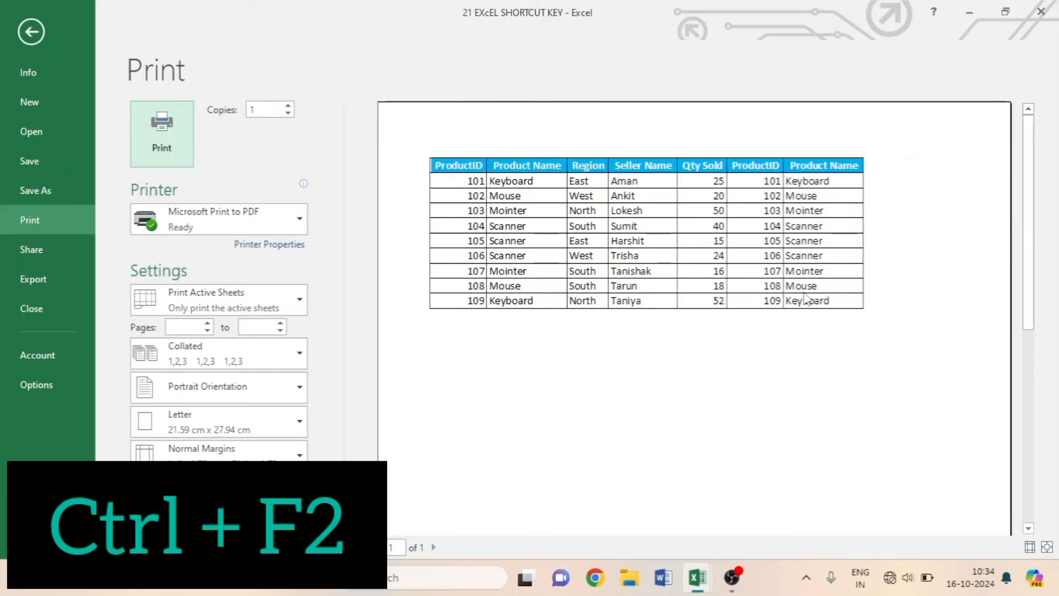
key("Escape")
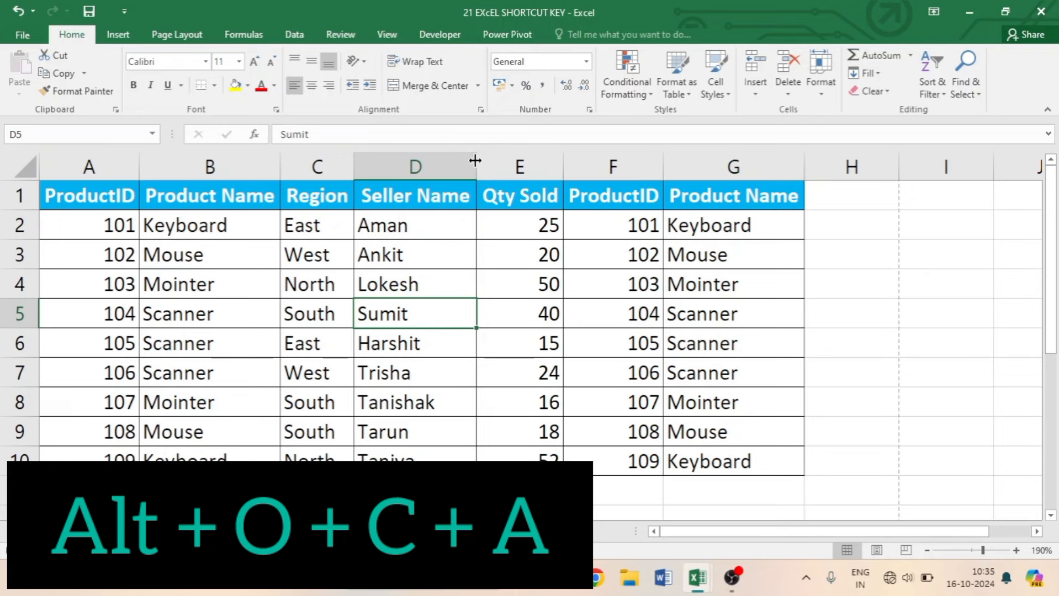
Step: Narrow columns D, G and B until their Seller Name and Product Name headers are cut off
left_click(473, 160)
left_click_drag(473, 160, 429, 164)
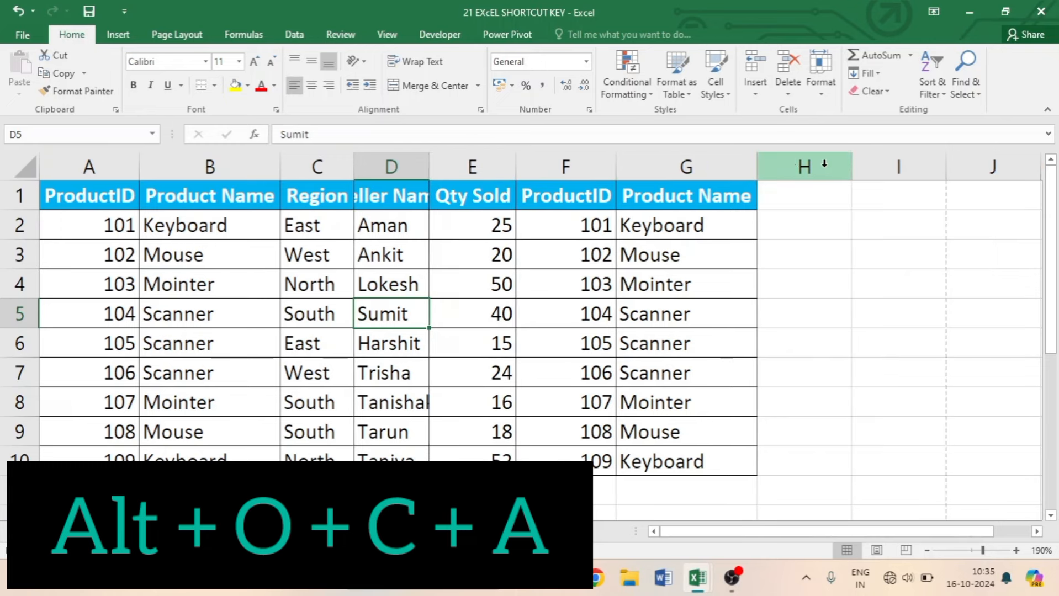
left_click_drag(757, 163, 712, 163)
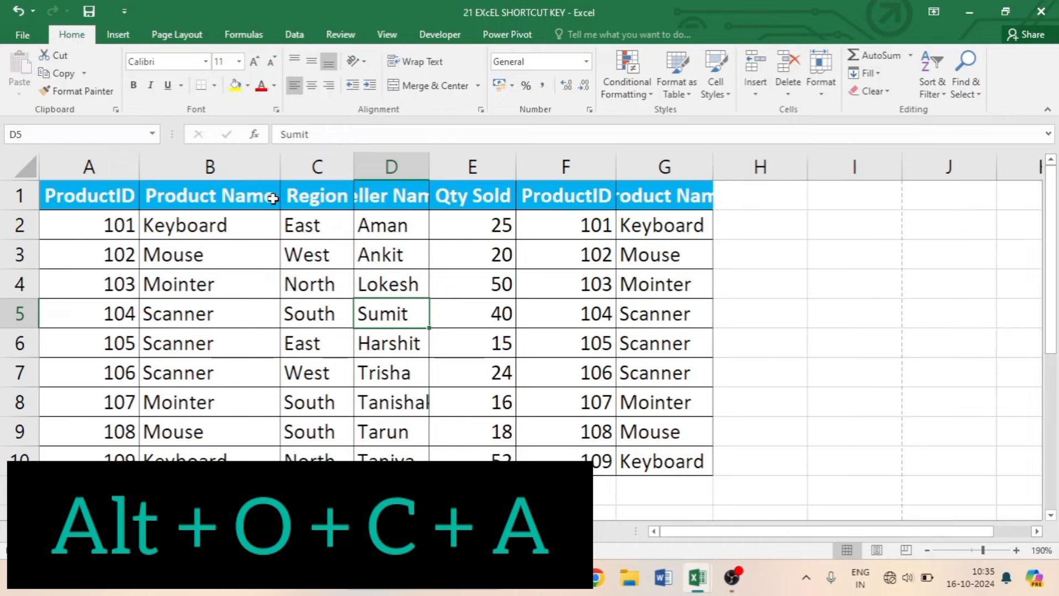
left_click_drag(274, 169, 236, 171)
left_click(525, 364)
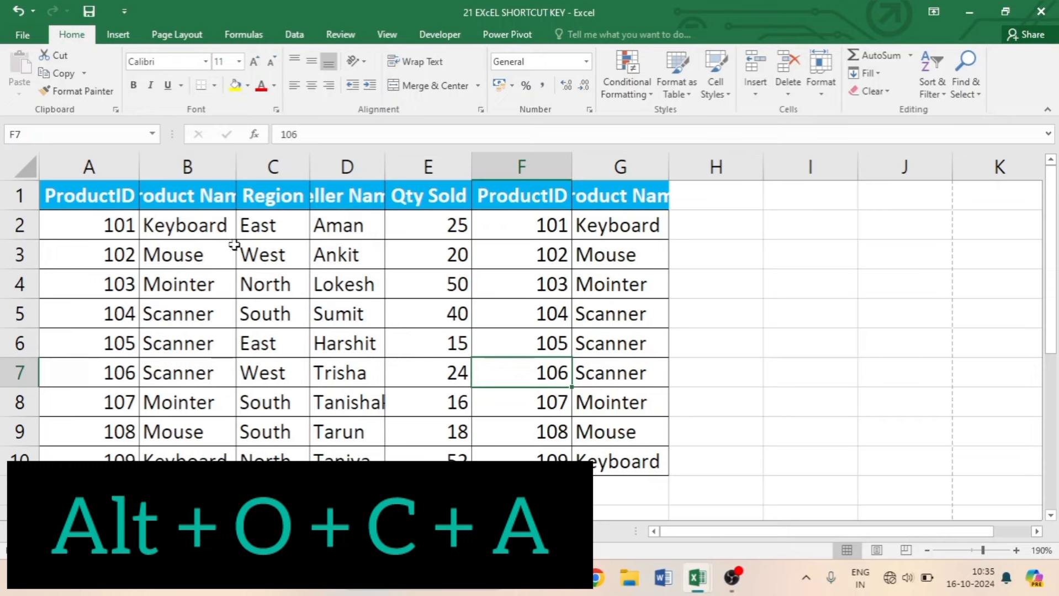
Step: AutoFit the column widths for the table range A1:G10
left_click_drag(102, 201, 604, 449)
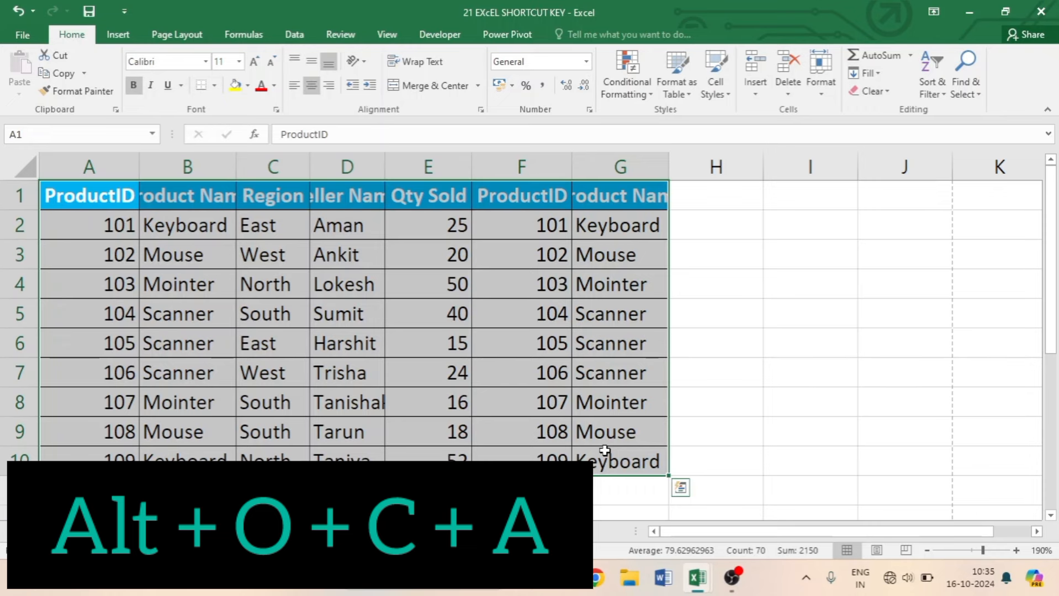
key("alt+o")
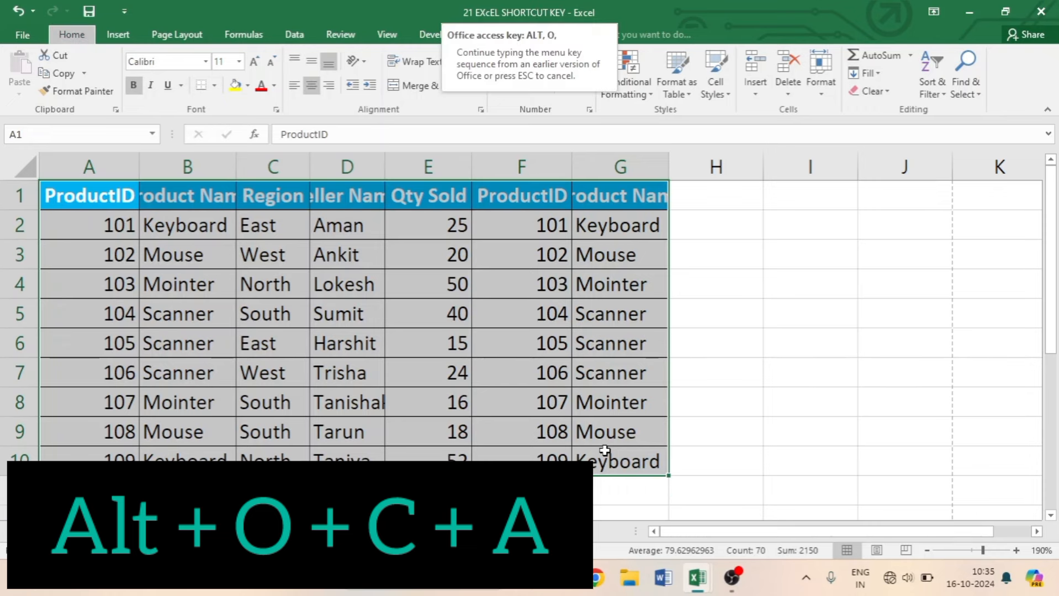
key("c")
key("a")
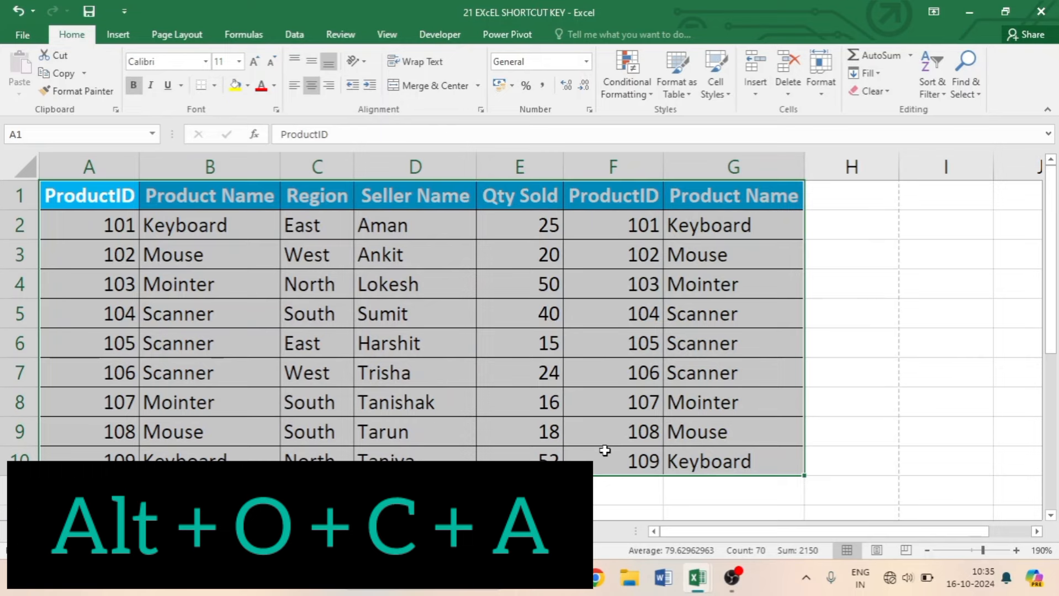
left_click(302, 338)
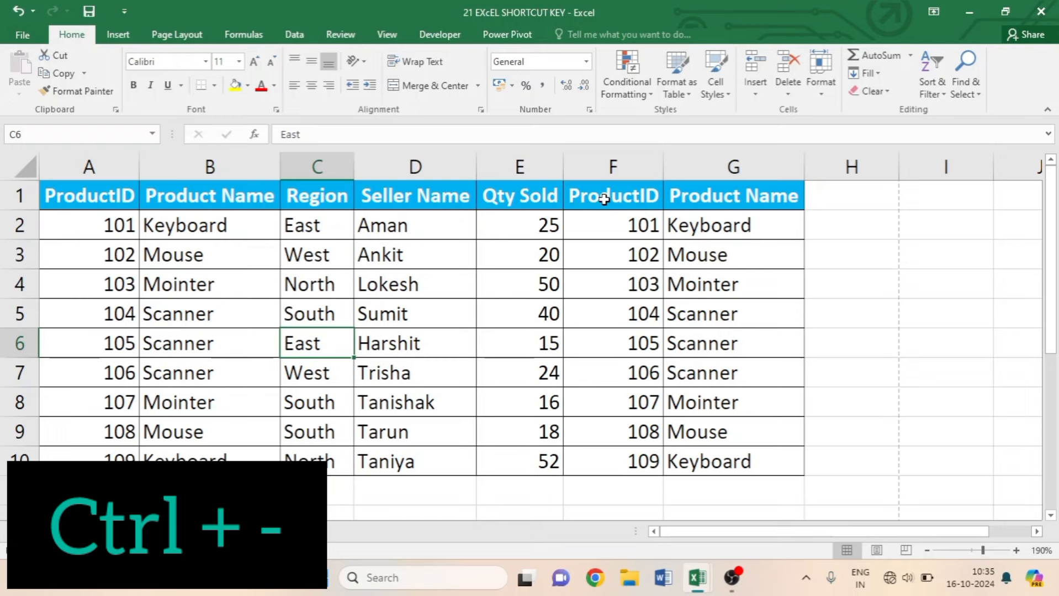
Step: Delete the duplicate ProductID and Product Name columns after Qty Sold, selecting the entire column from F5
left_click(635, 200)
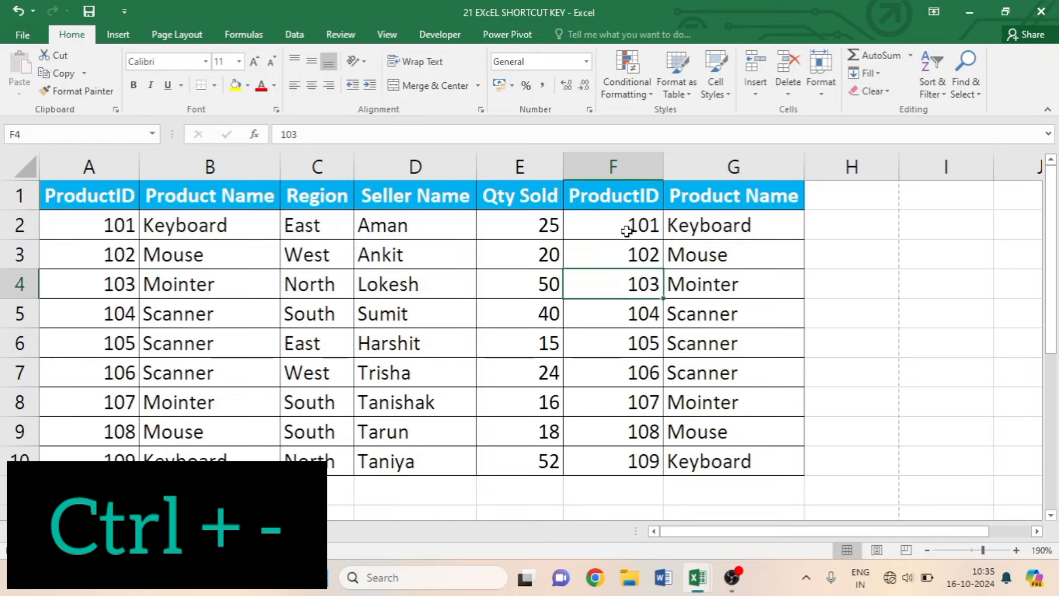
left_click(633, 311)
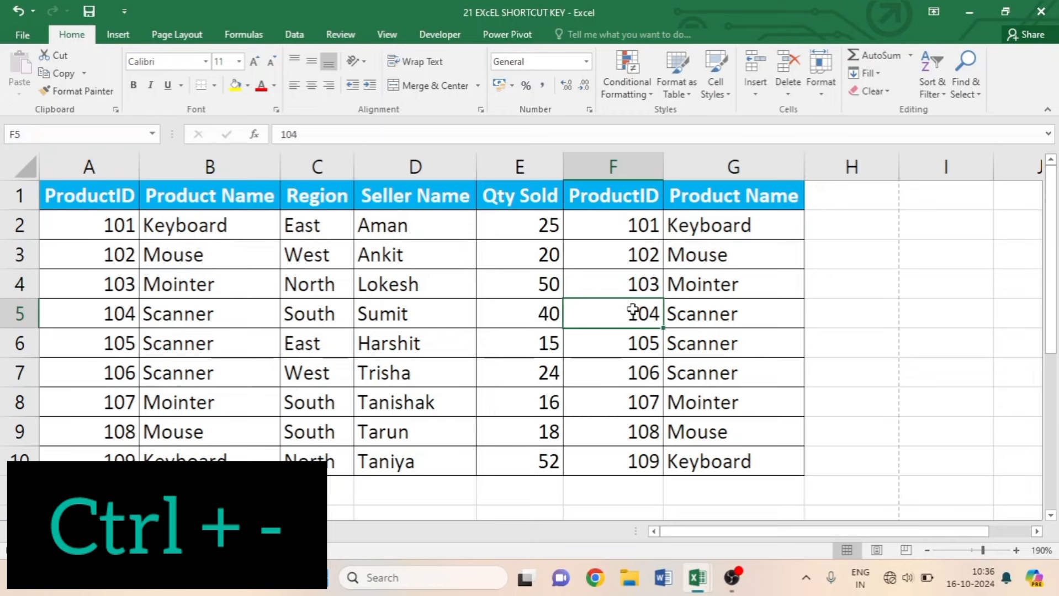
key("ctrl+space")
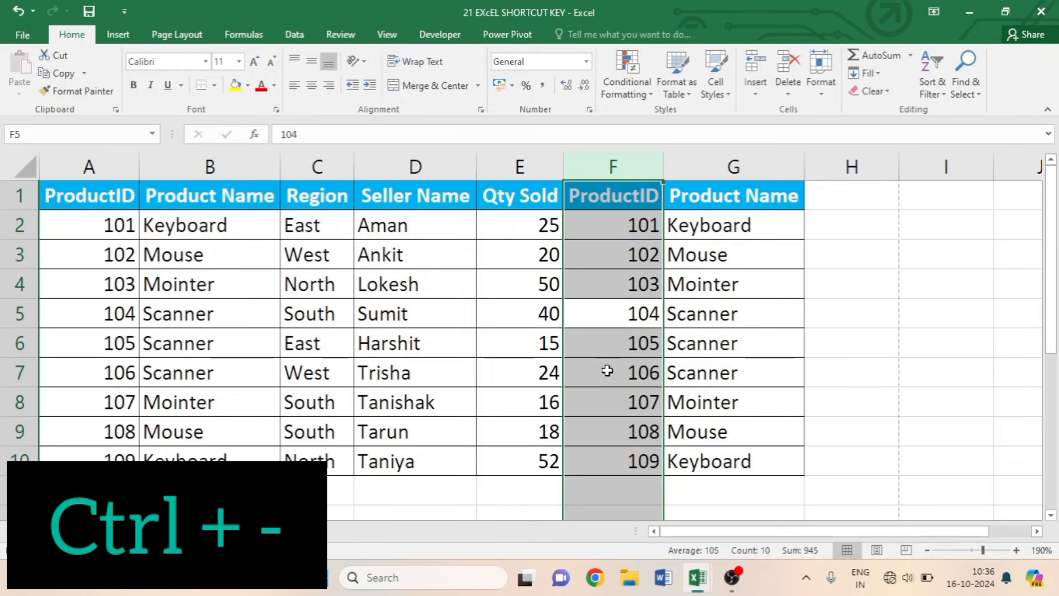
key("ctrl+minus")
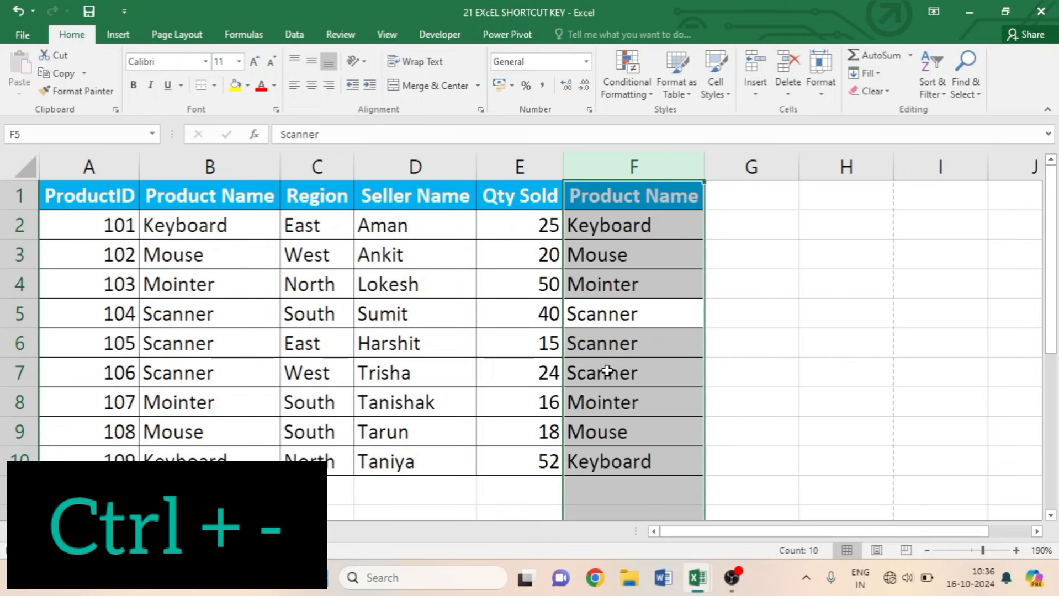
key("ctrl+minus")
left_click(674, 340)
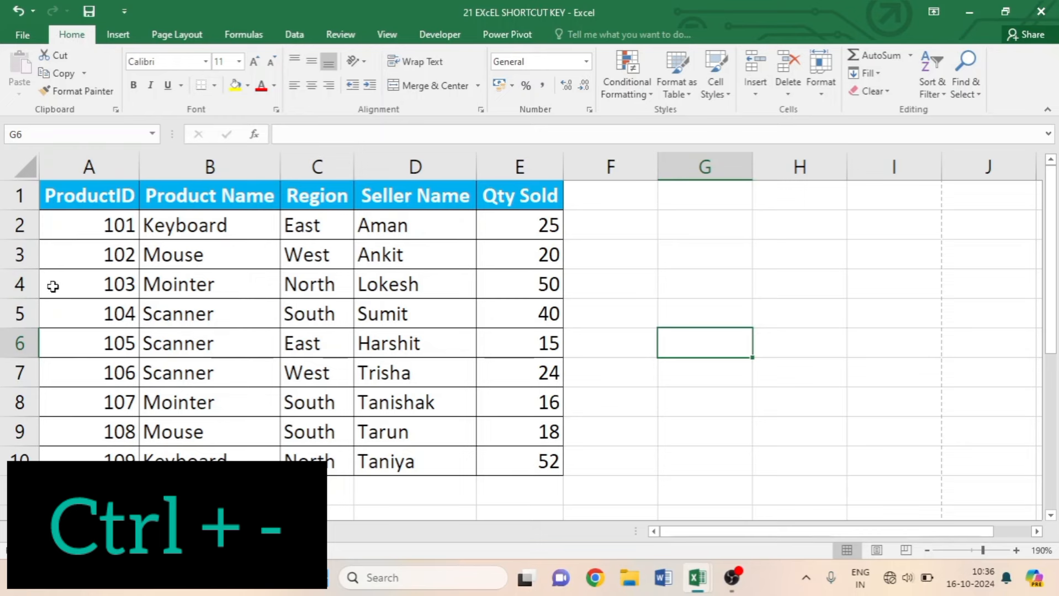
Step: Select the entire row 4 from cell C4 and delete it
left_click(330, 285)
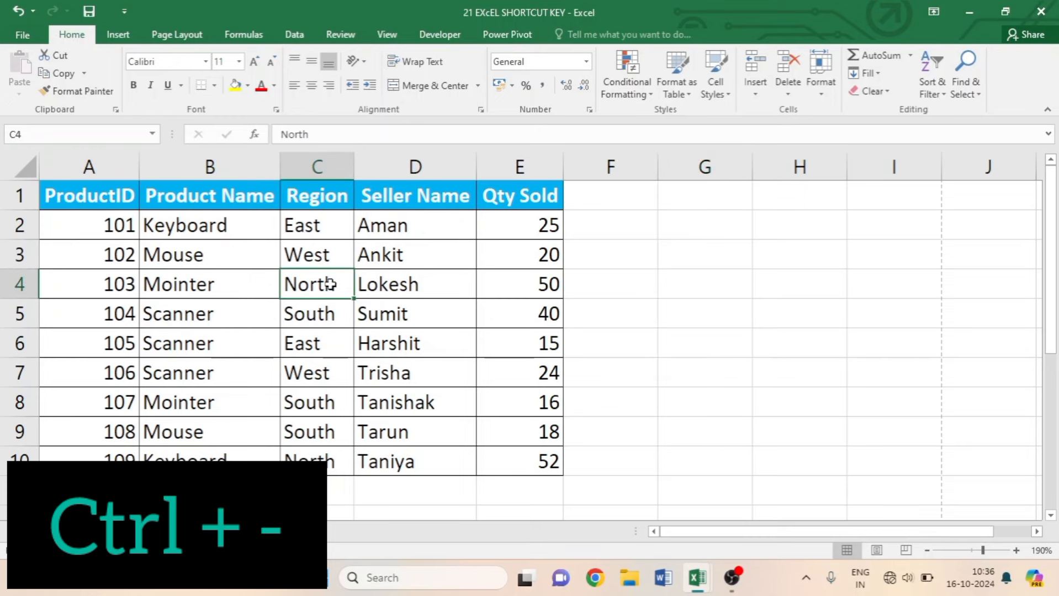
key("shift+space")
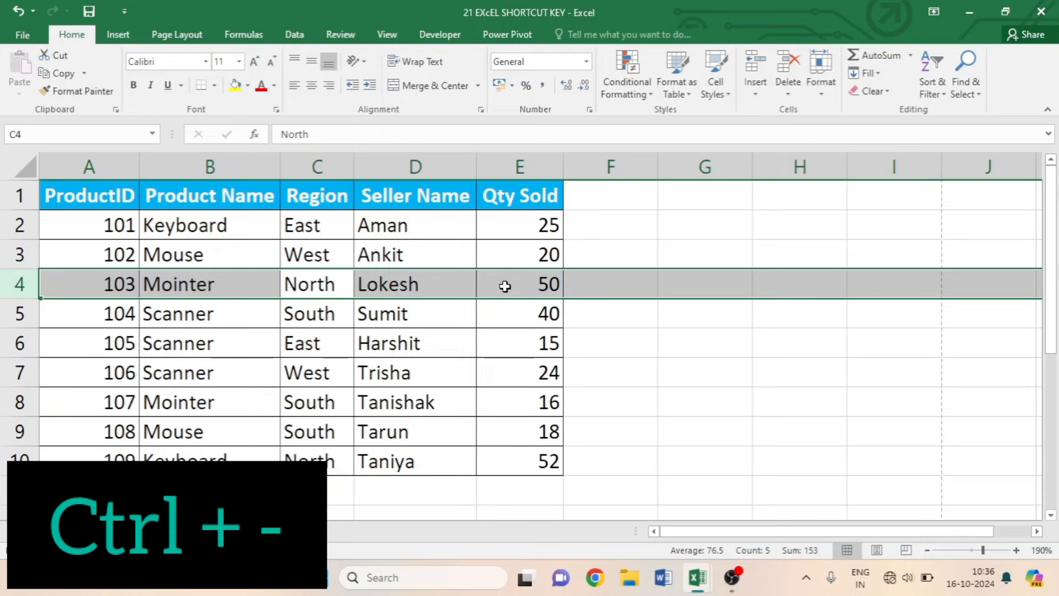
key("ctrl+minus")
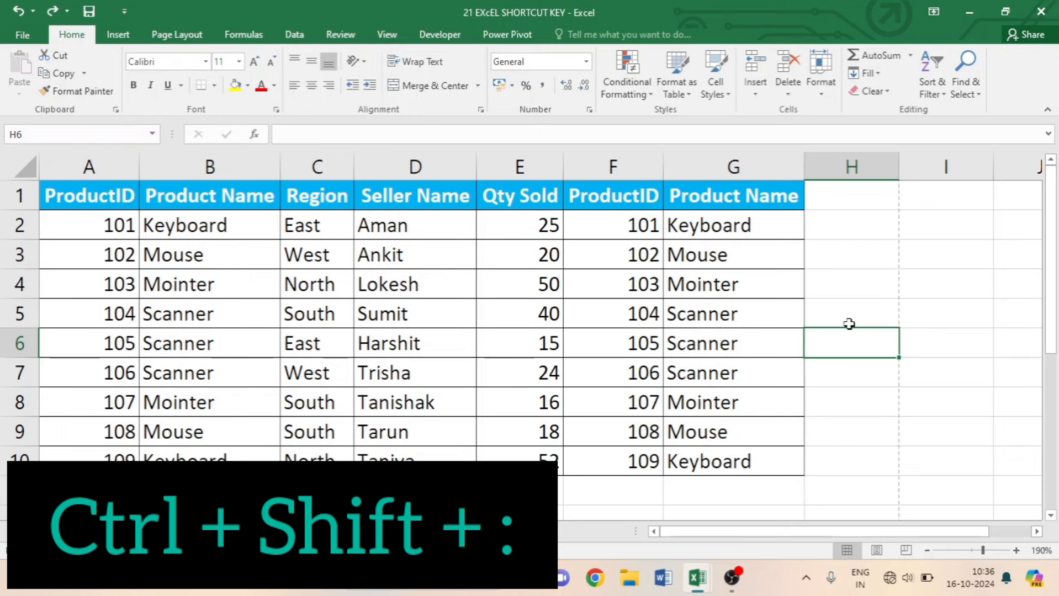
Step: Insert the current time as a static value in cells H4 and H6, and undo both entries
left_click(857, 287)
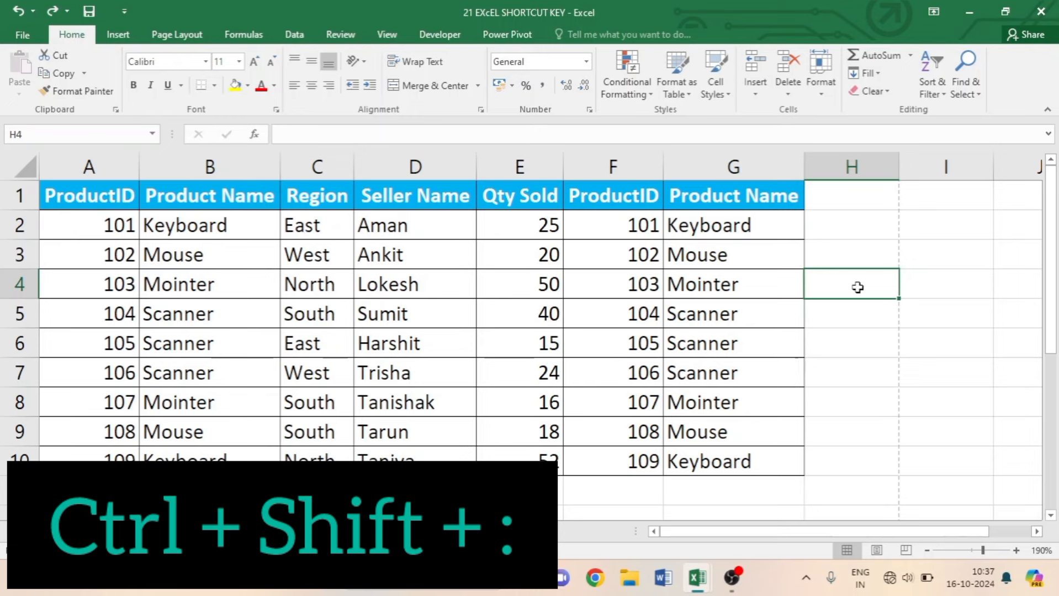
key("ctrl+shift+semicolon")
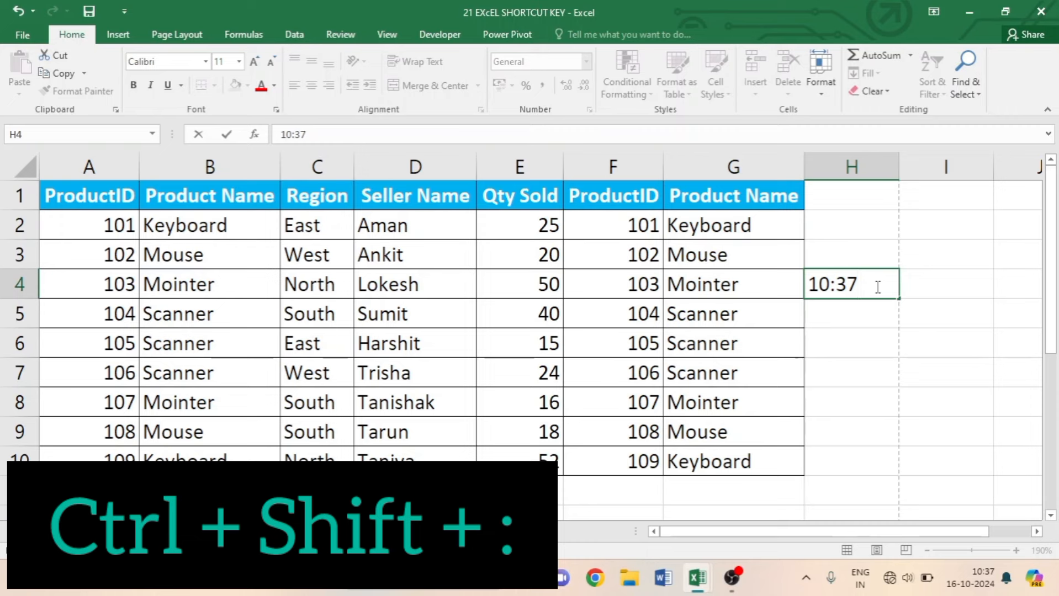
left_click(859, 343)
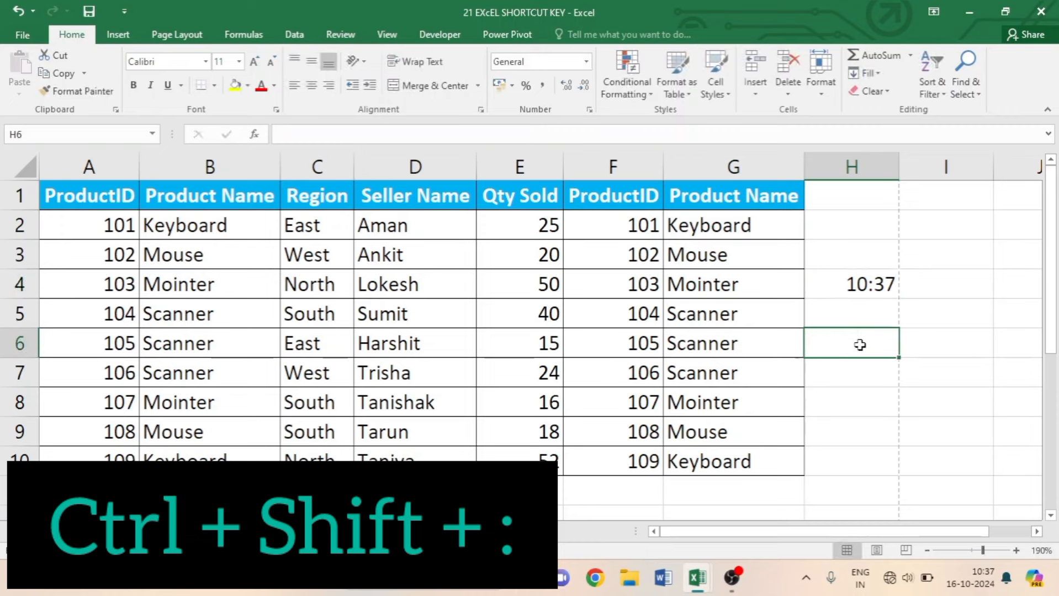
key("ctrl+shift+colon")
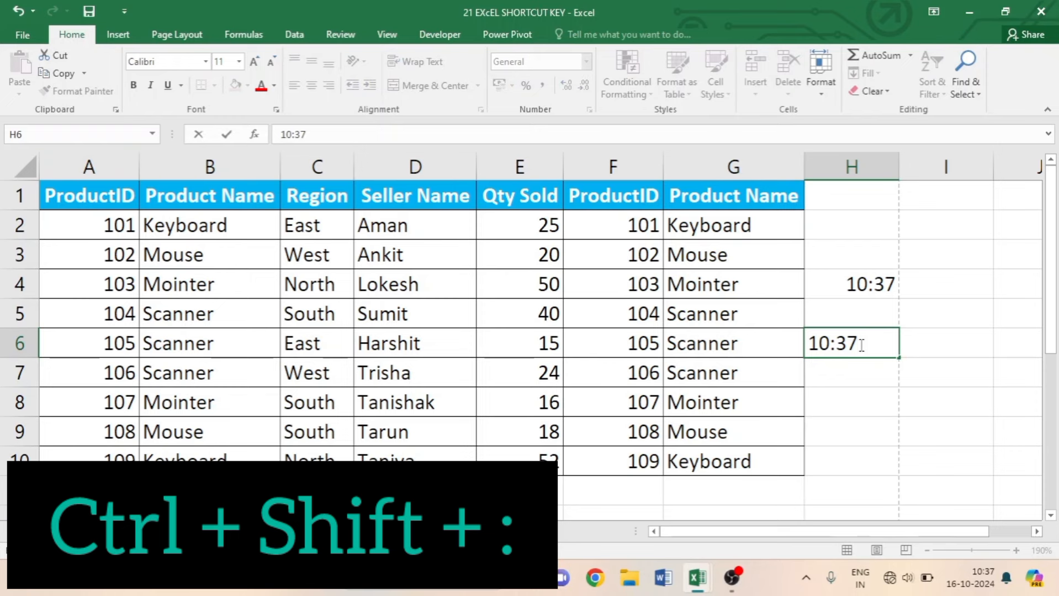
key("Escape")
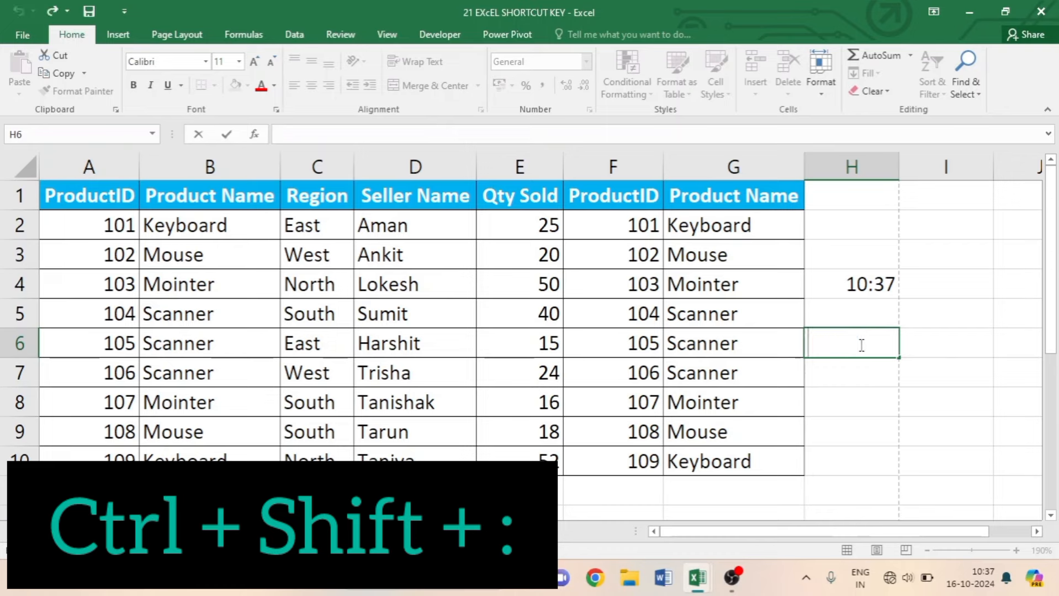
key("ctrl+shift+colon")
left_click(971, 366)
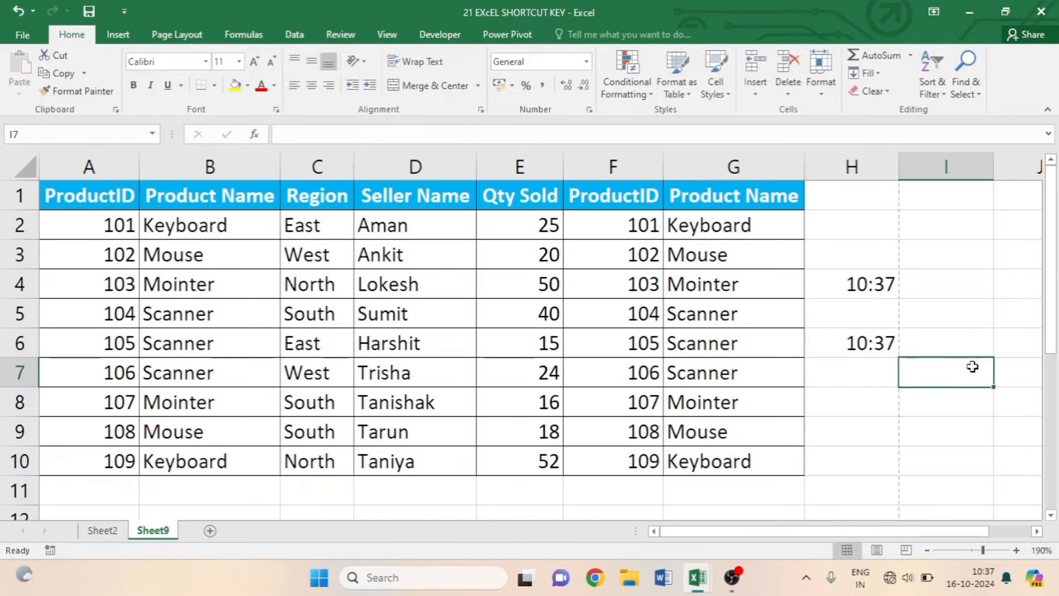
key("ctrl+z")
key("ctrl+z")
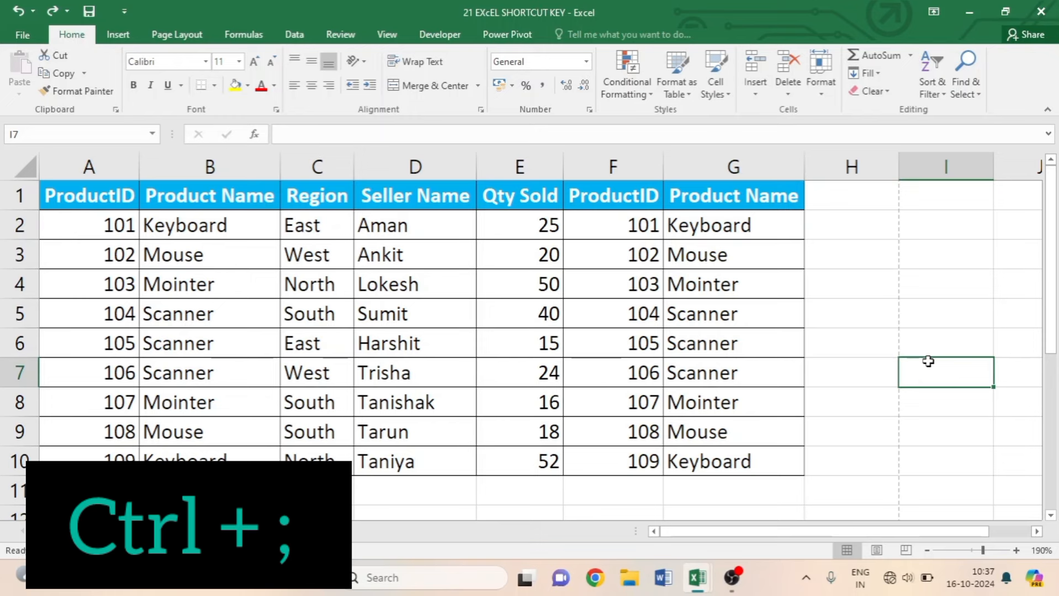
Step: Insert the current date as a static value in cells I7 and H3
key("ctrl+semicolon")
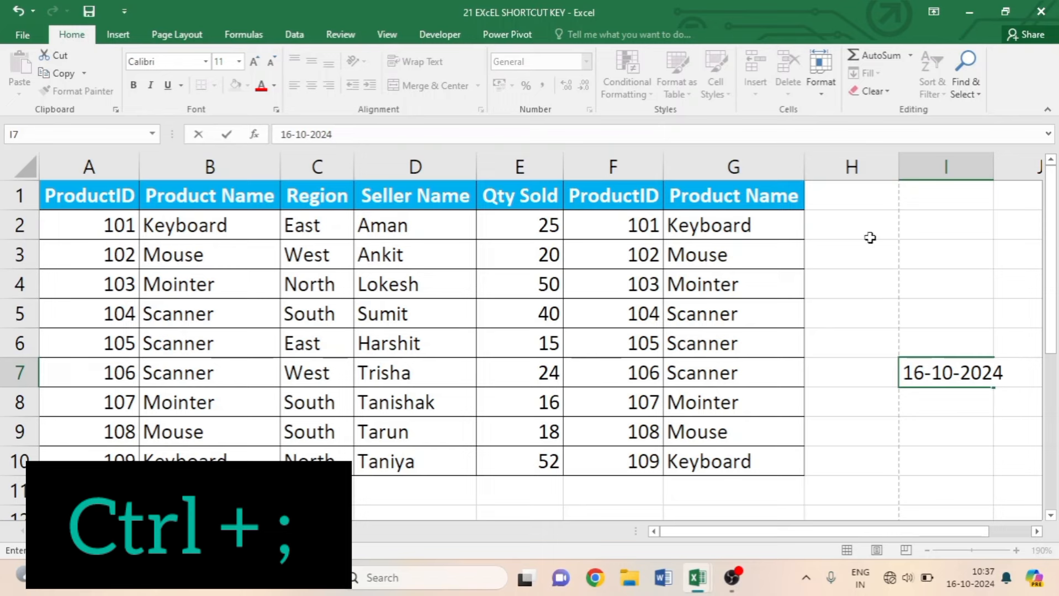
left_click(884, 253)
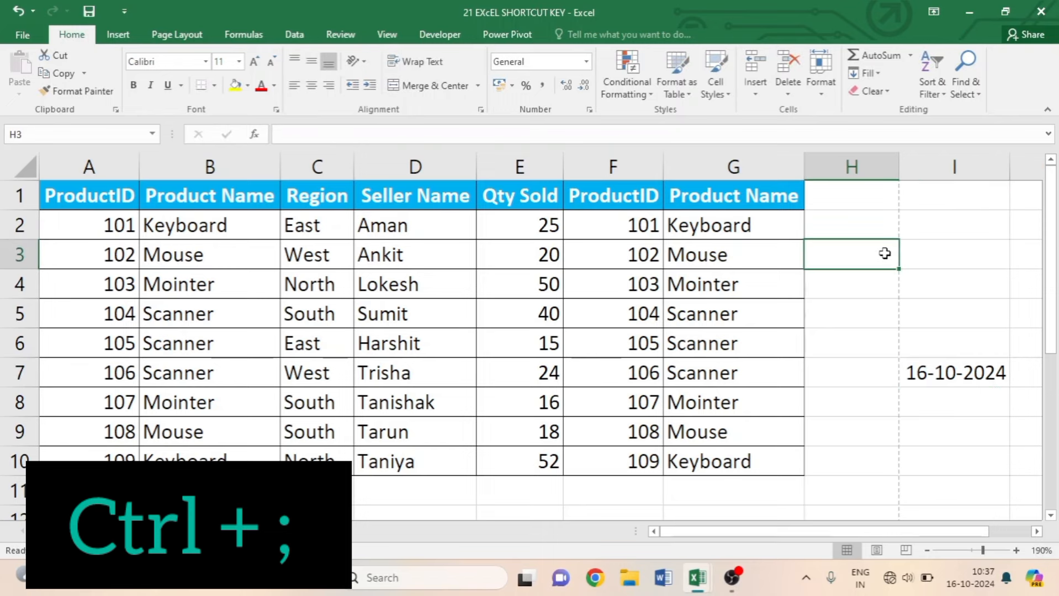
key("ctrl+semicolon")
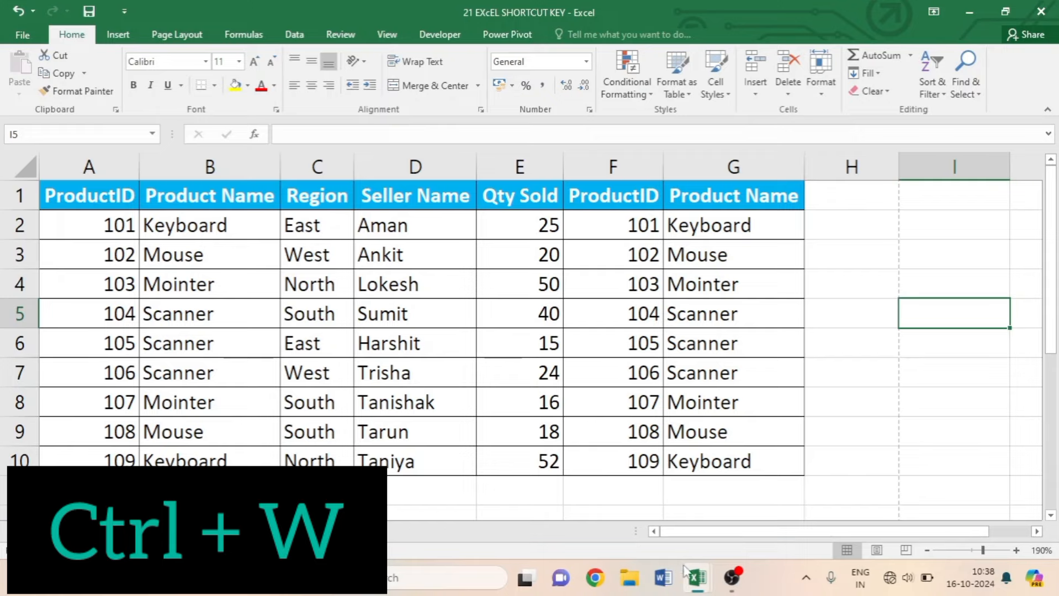
Step: Switch to the MEDICAL DATAIN EXCEL workbook, close it, and check which workbooks remain open
mouse_move(697, 578)
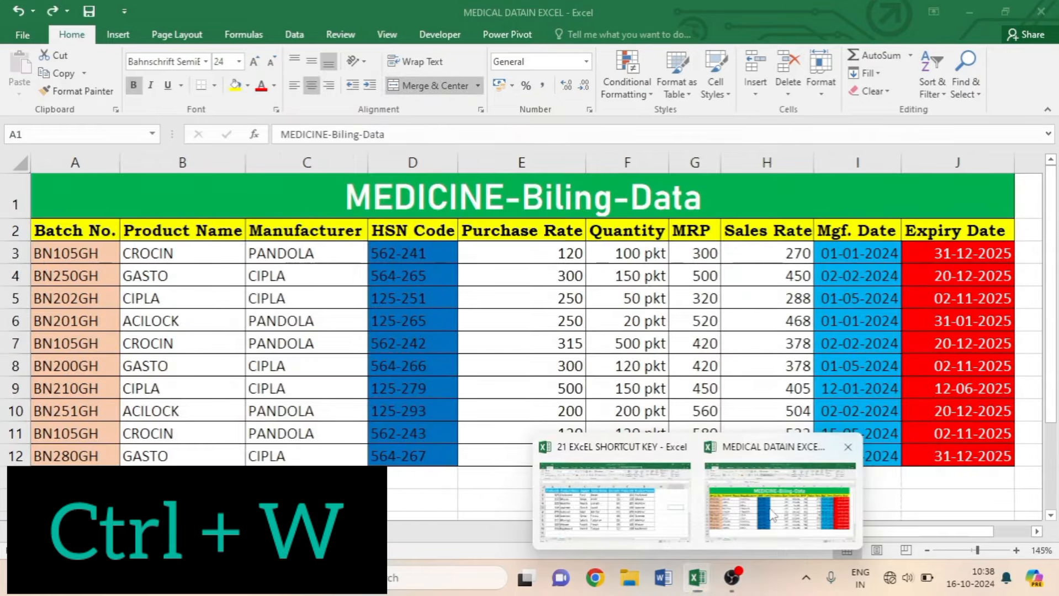
left_click(748, 449)
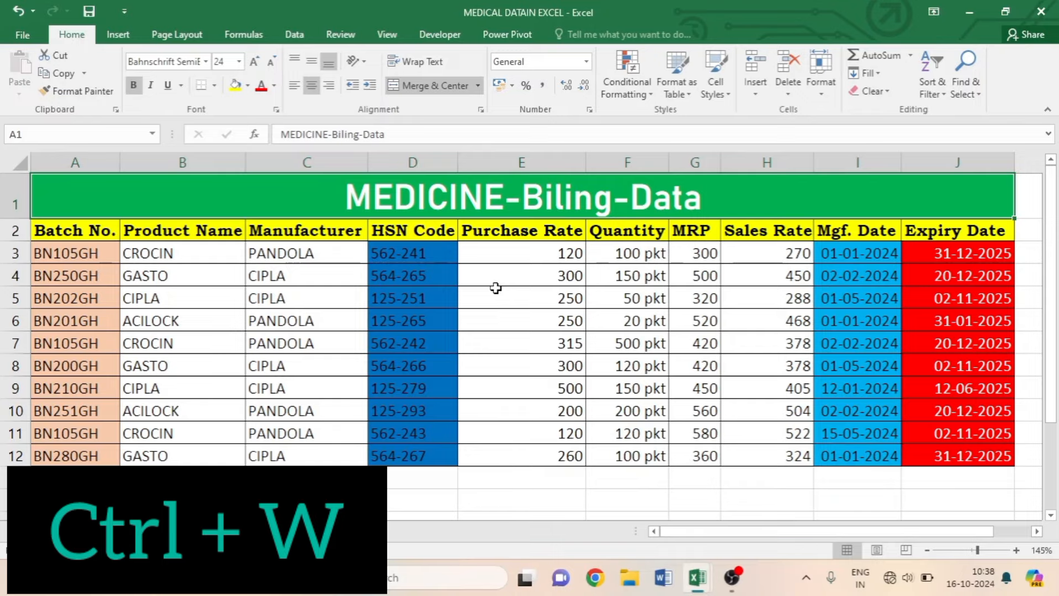
key("ctrl+w")
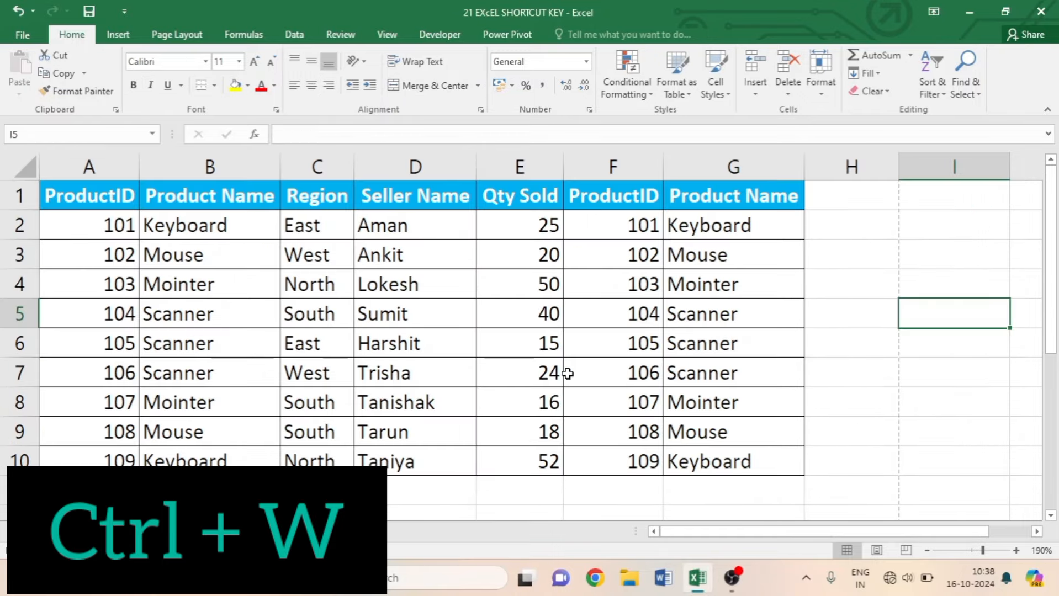
mouse_move(700, 579)
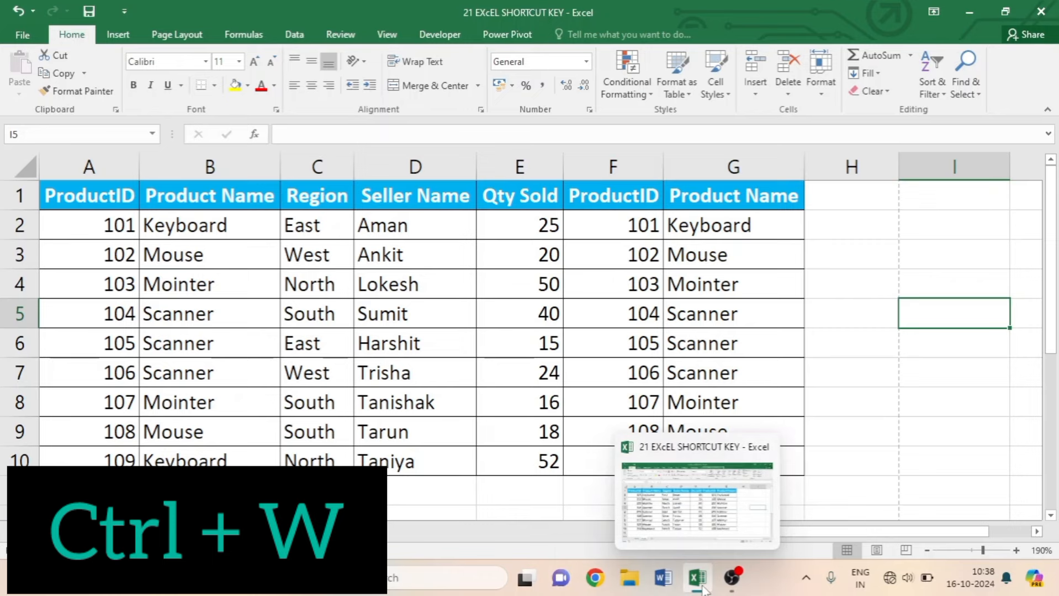
Step: Total the Qty Sold values E2:E10 in cell E11 with AutoSum, and undo the formula
left_click(821, 314)
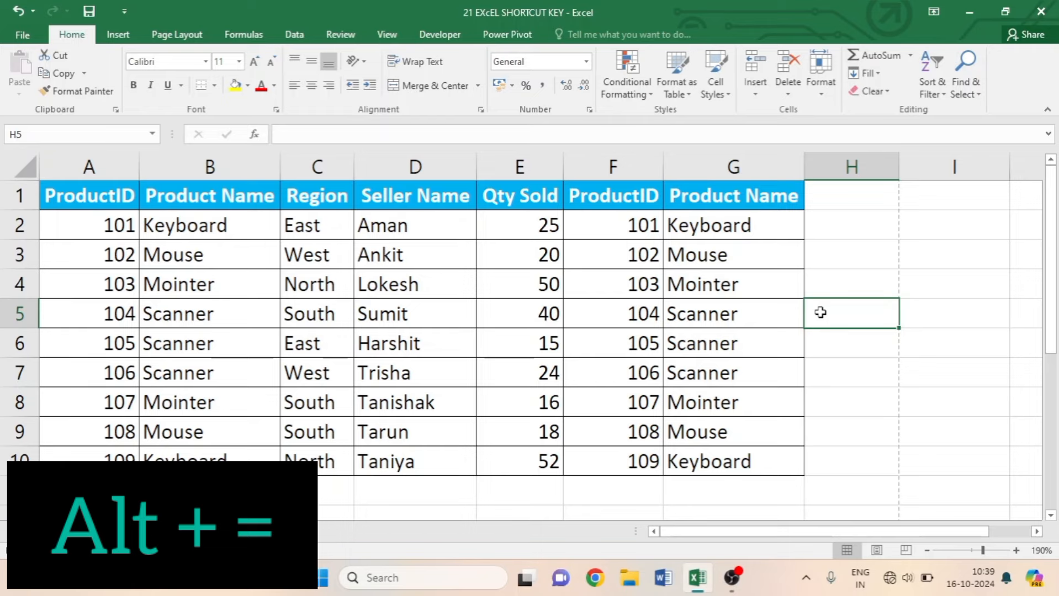
scroll(602, 353, "down", 1)
scroll(600, 345, "up", 1)
left_click(547, 496)
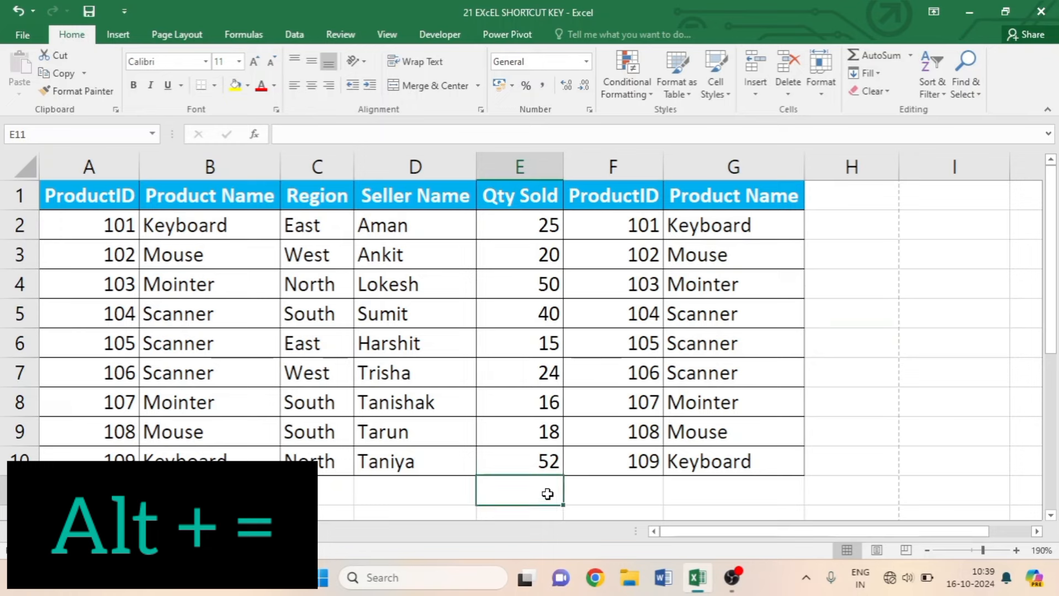
key("alt+equal")
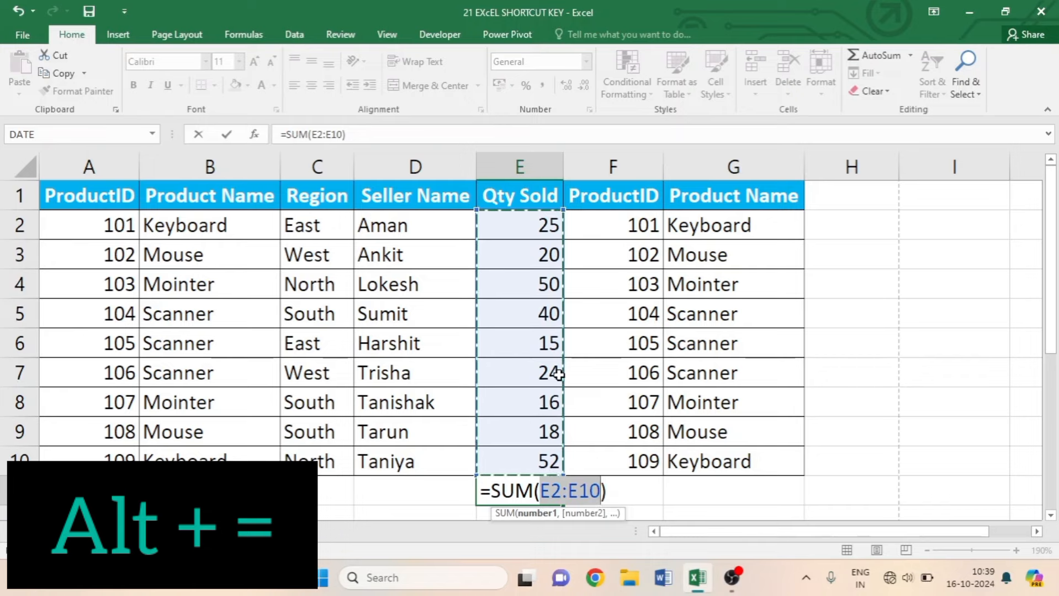
key("Return")
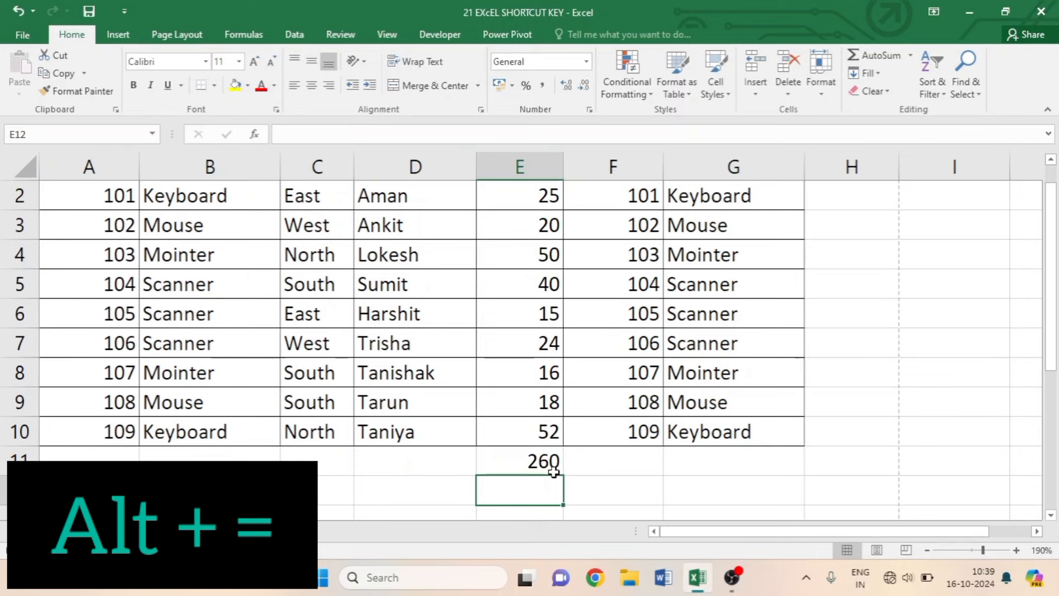
left_click(552, 469)
scroll(553, 467, "up", 1)
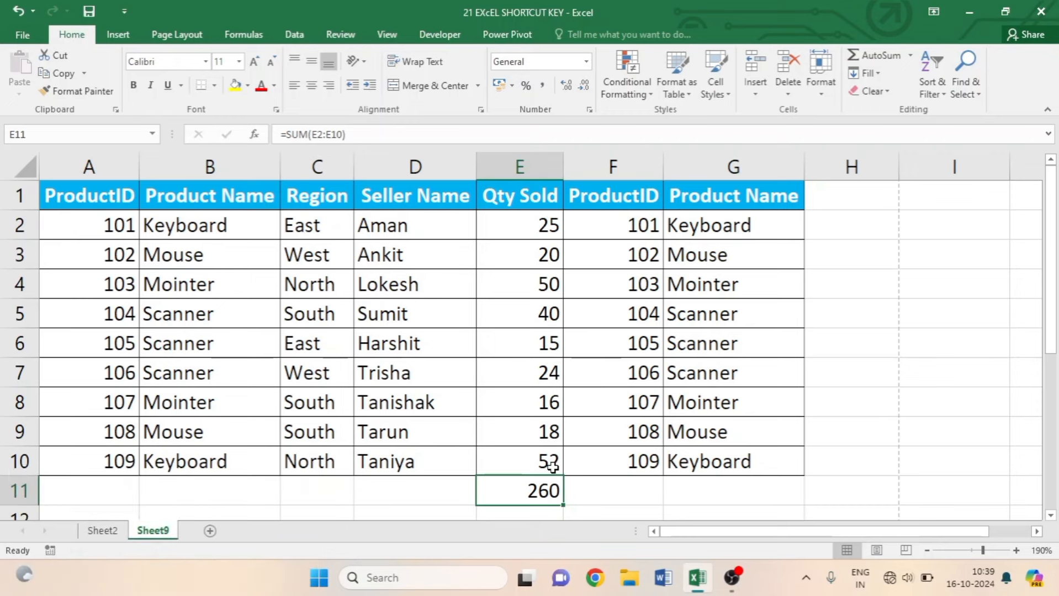
key("ctrl+z")
left_click(605, 427)
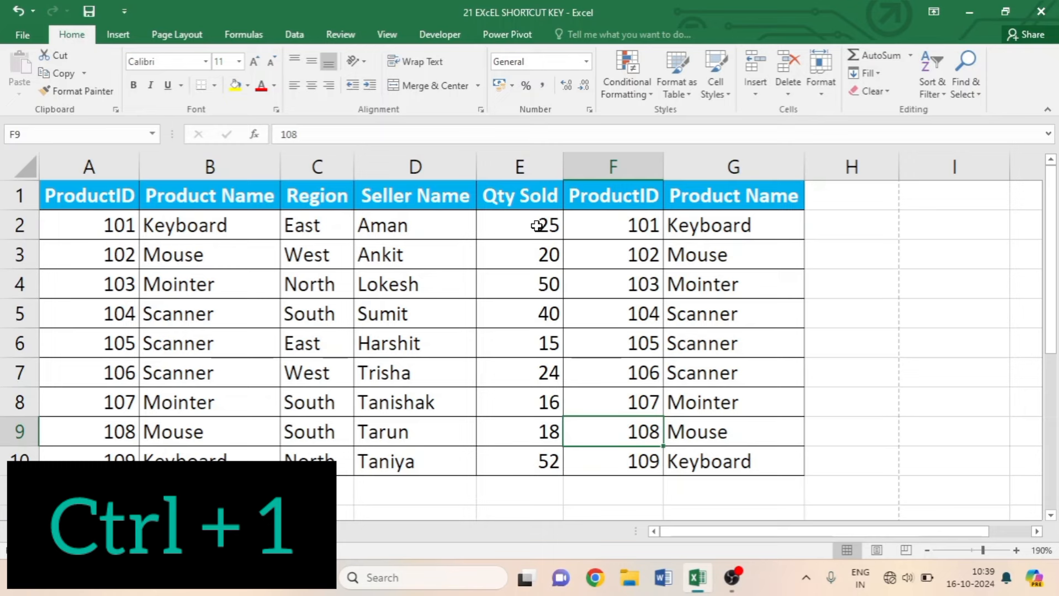
Step: Apply the custom number format ## "Pcs" to the Qty Sold values in E2:E10
left_click_drag(537, 226, 535, 461)
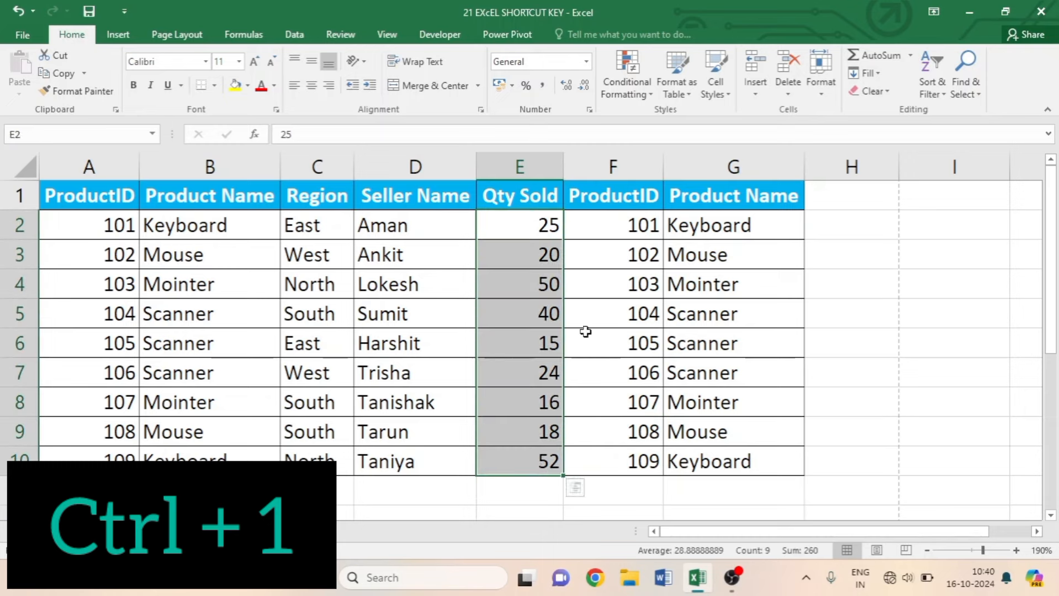
key("ctrl+1")
left_click(428, 271)
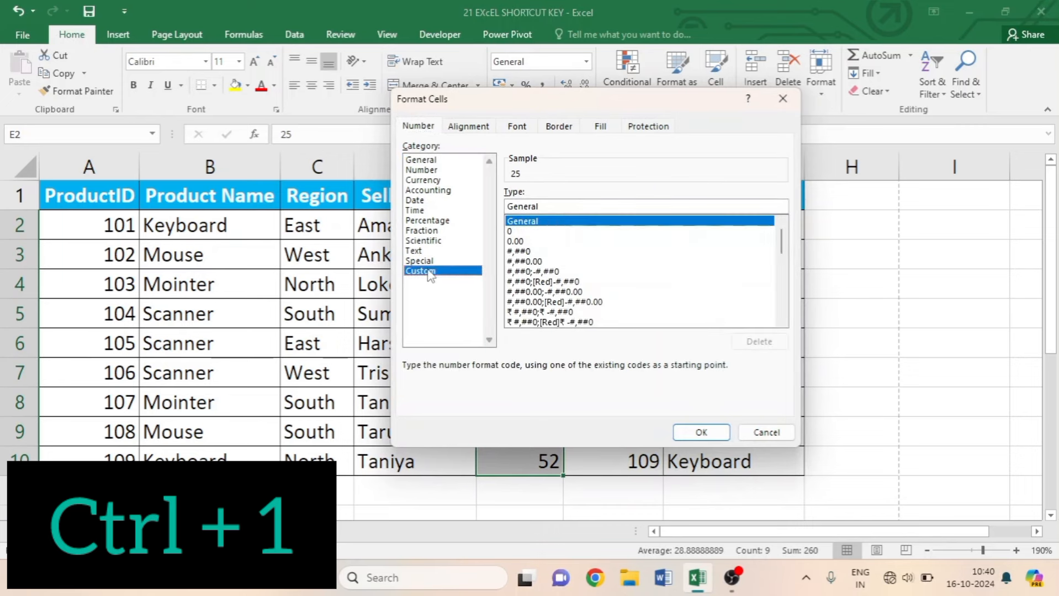
left_click_drag(561, 206, 498, 211)
key("BackSpace")
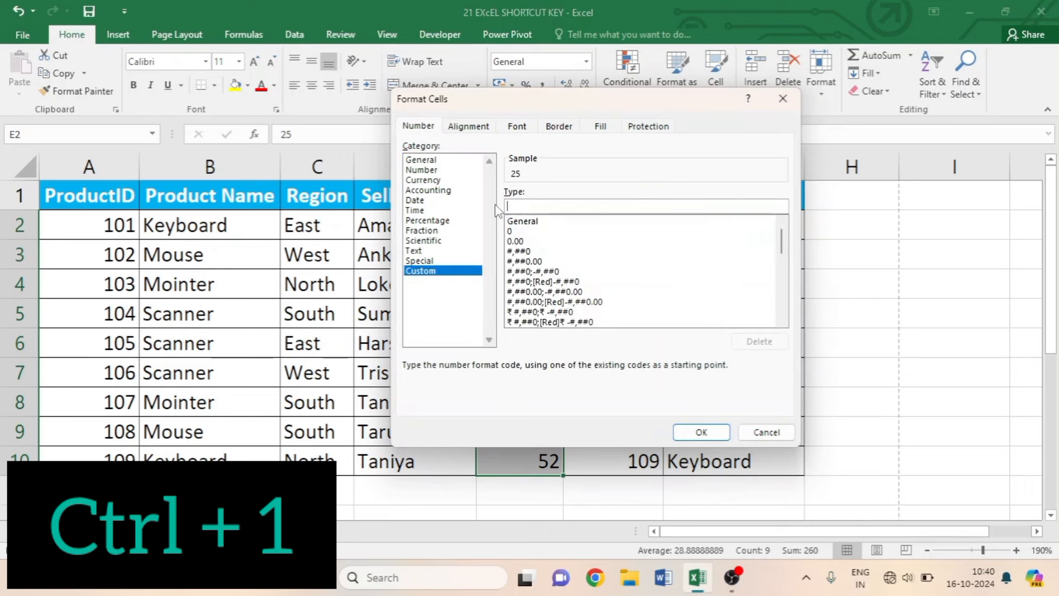
type("## \"")
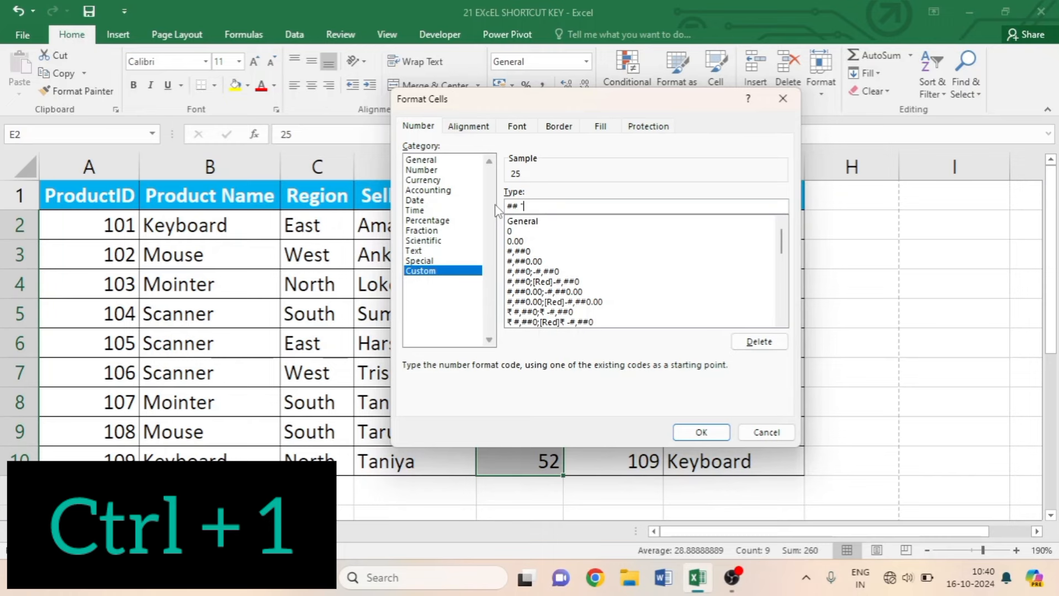
type("Pcs\"")
key("Return")
left_click(590, 260)
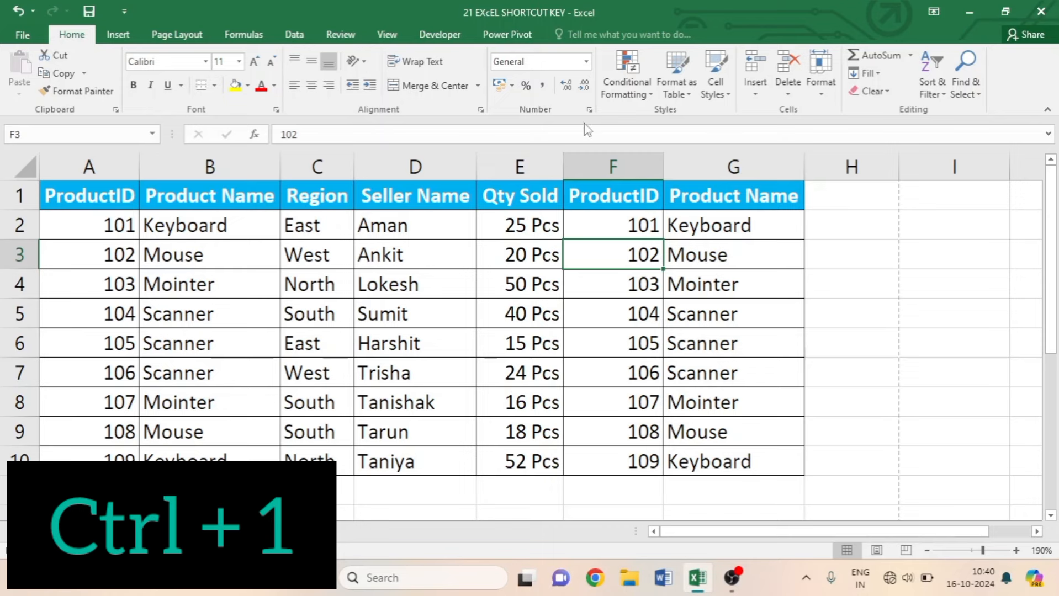
Step: View the Format Cells dialog for cell F3 twice, closing it each time without changing the format
key("ctrl+1")
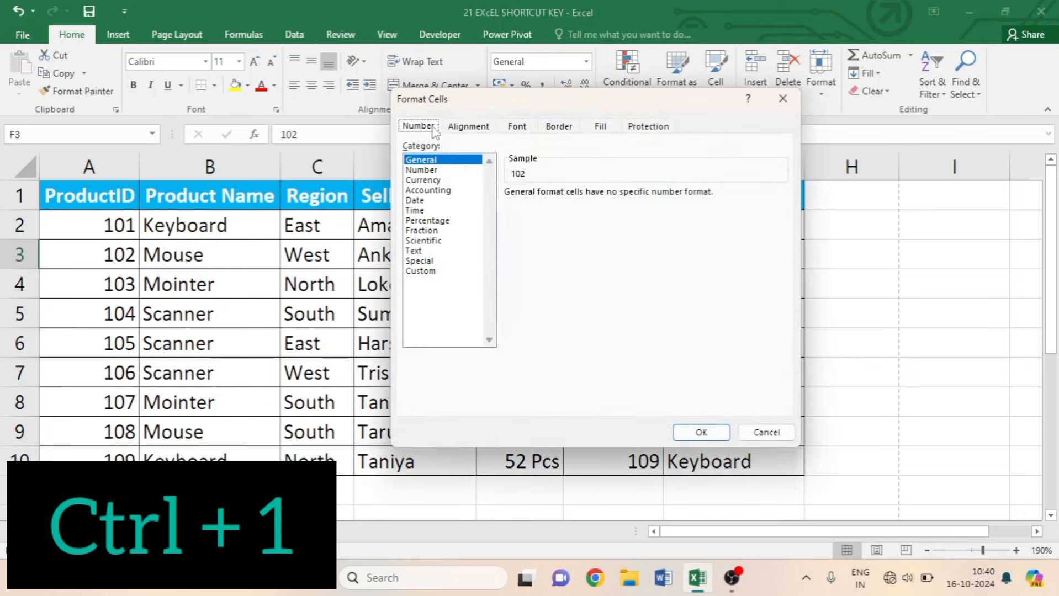
left_click(783, 98)
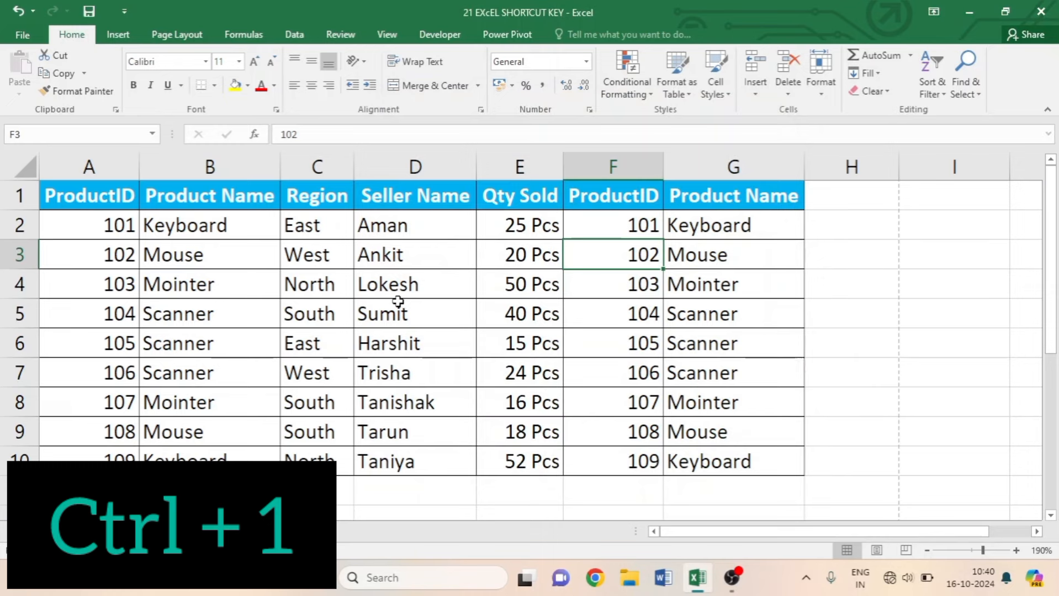
key("ctrl+1")
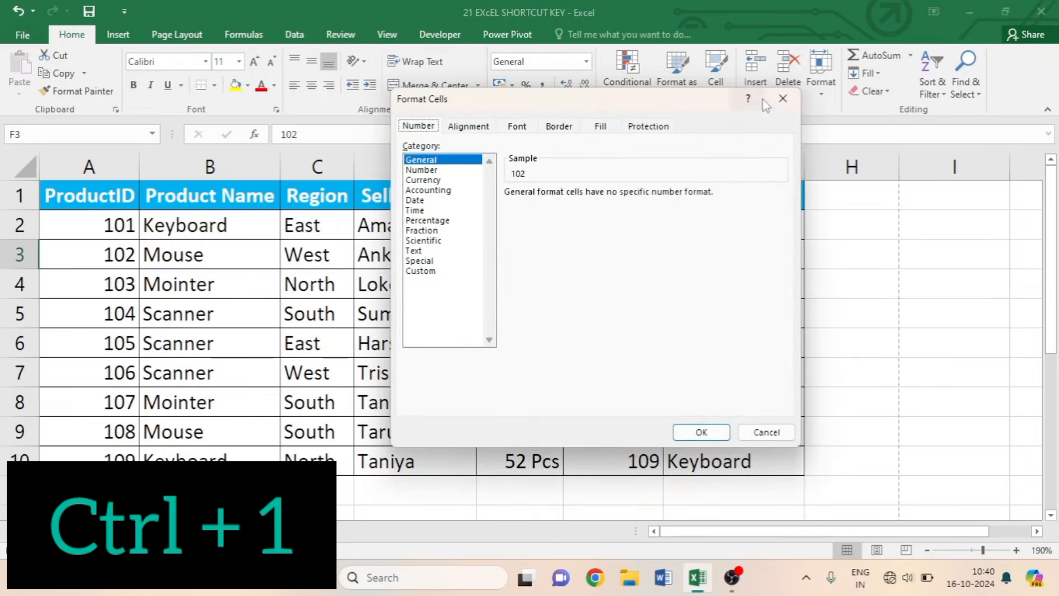
left_click(782, 99)
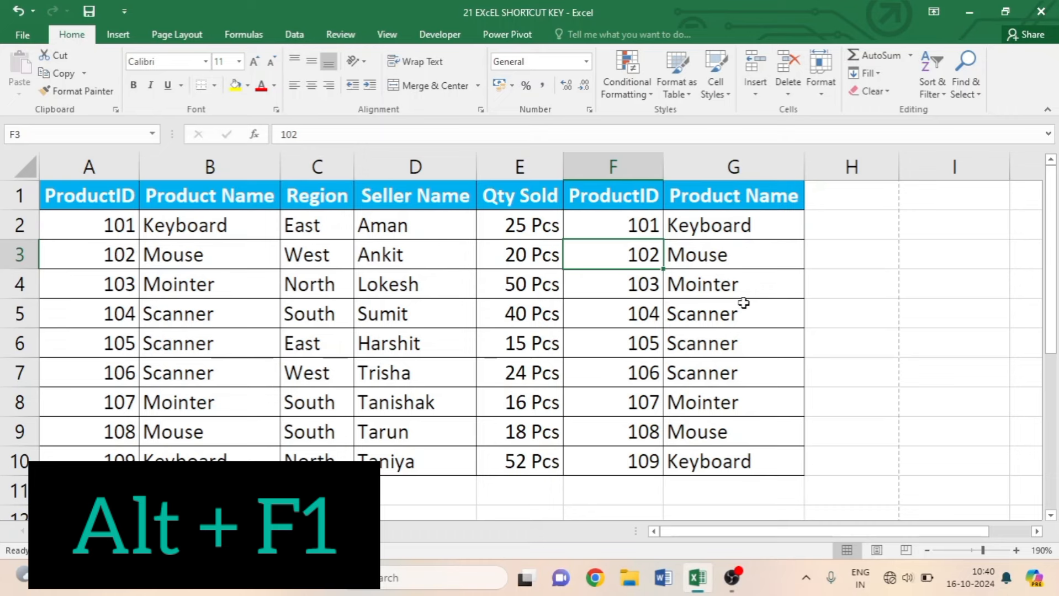
Step: Insert a default embedded chart from the range A1:G10 and choose another chart style for it
left_click(610, 303)
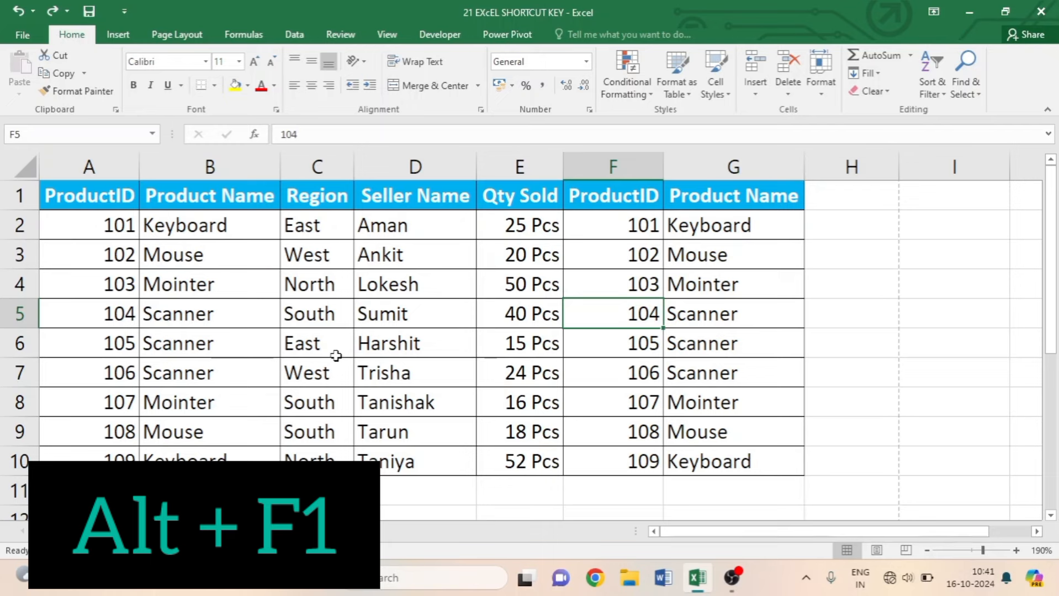
left_click_drag(85, 196, 728, 463)
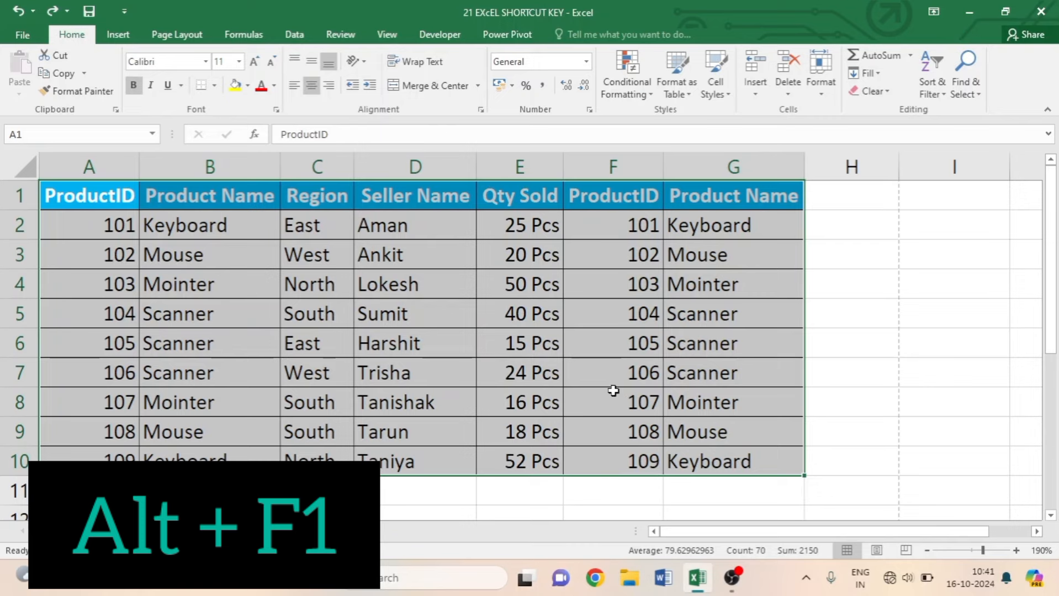
key("alt+F1")
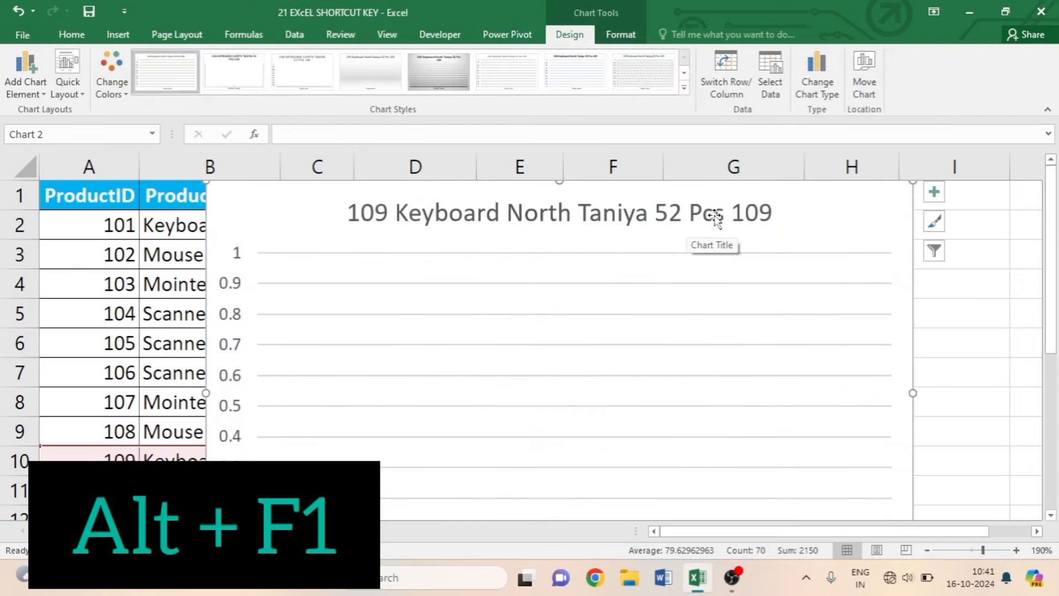
left_click(417, 72)
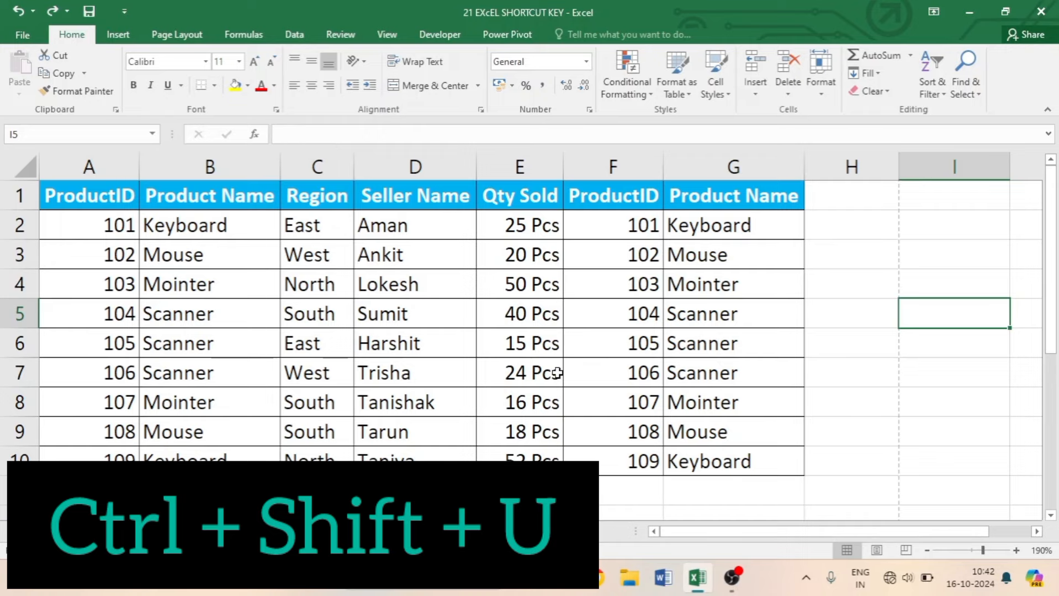
Step: Expand the formula bar and collapse it back to a single line
key("ctrl+shift+u")
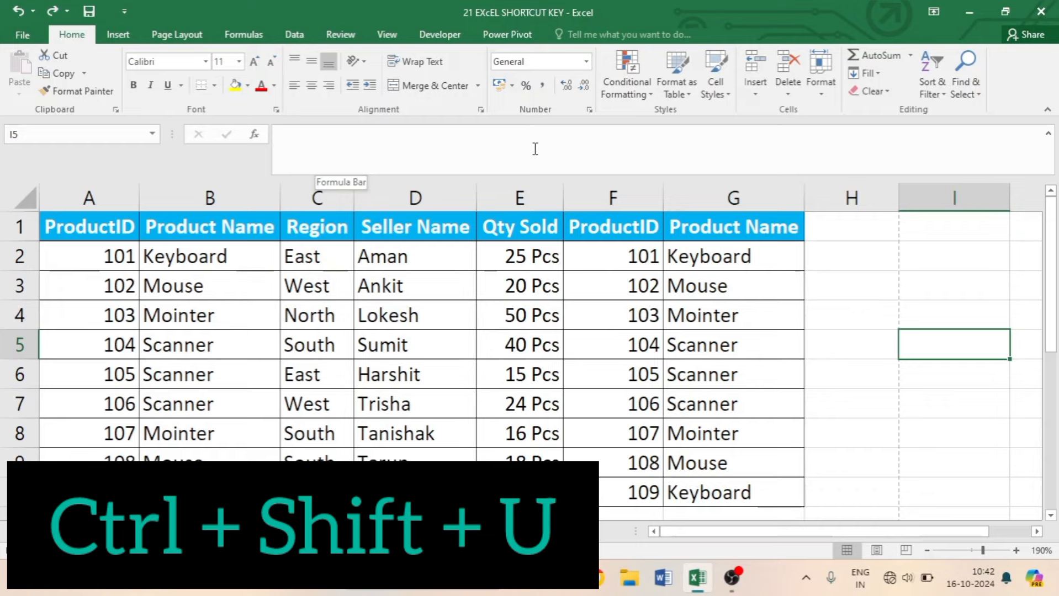
key("ctrl+shift+u")
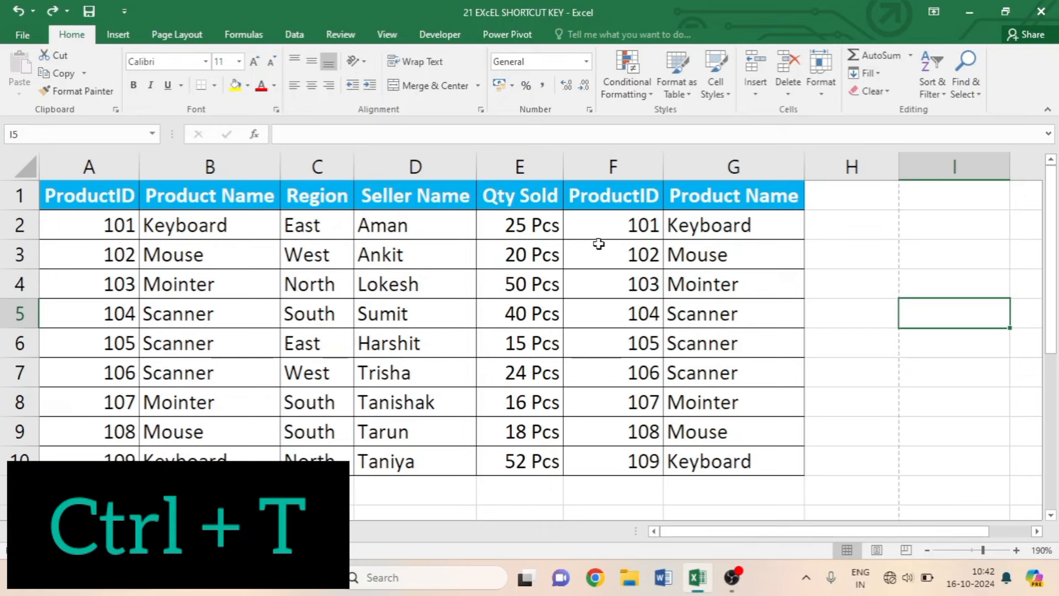
Step: Convert the sales data A1:G10 into a table with a header row, and preview other table styles without applying one
left_click(482, 339)
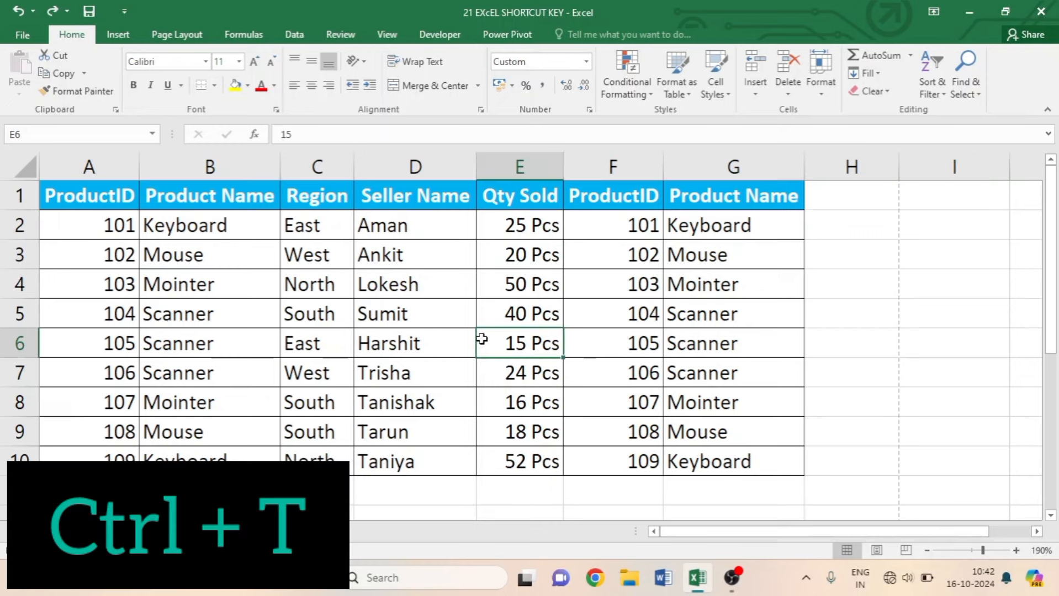
key("ctrl+a")
key("ctrl+t")
left_click(584, 310)
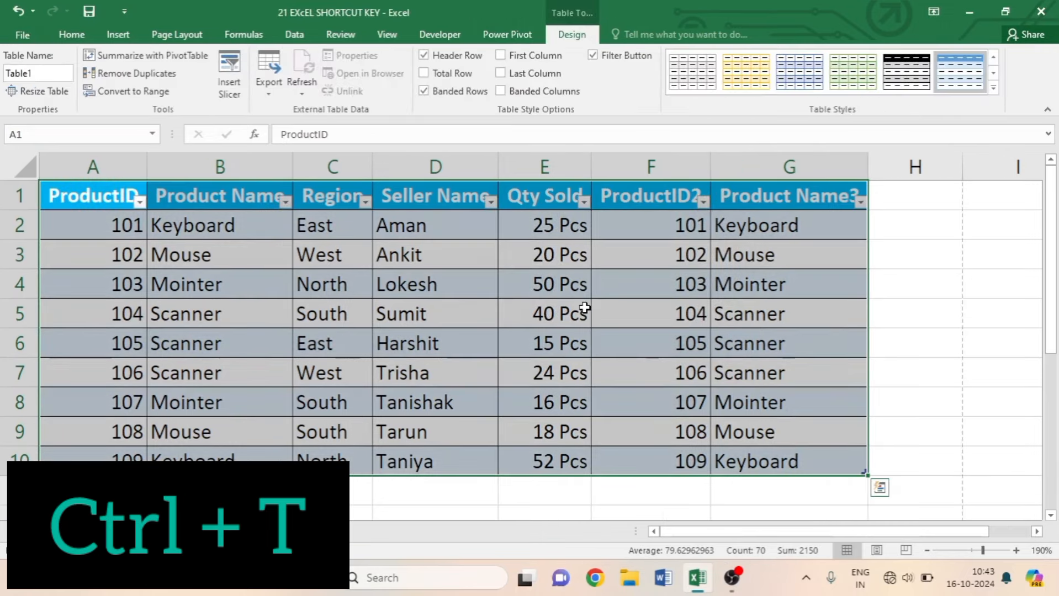
left_click(458, 342)
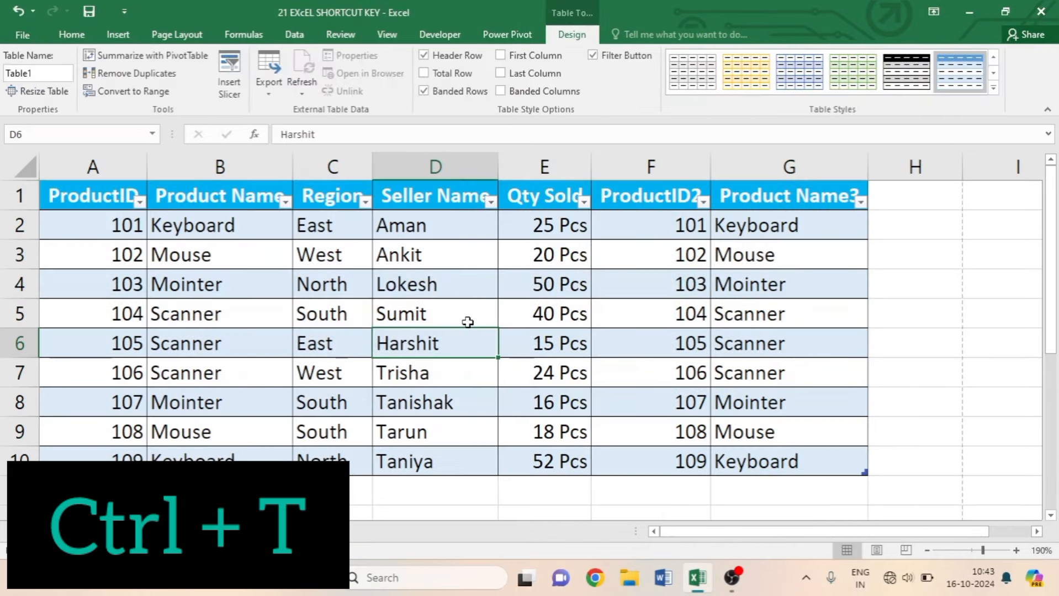
left_click(993, 87)
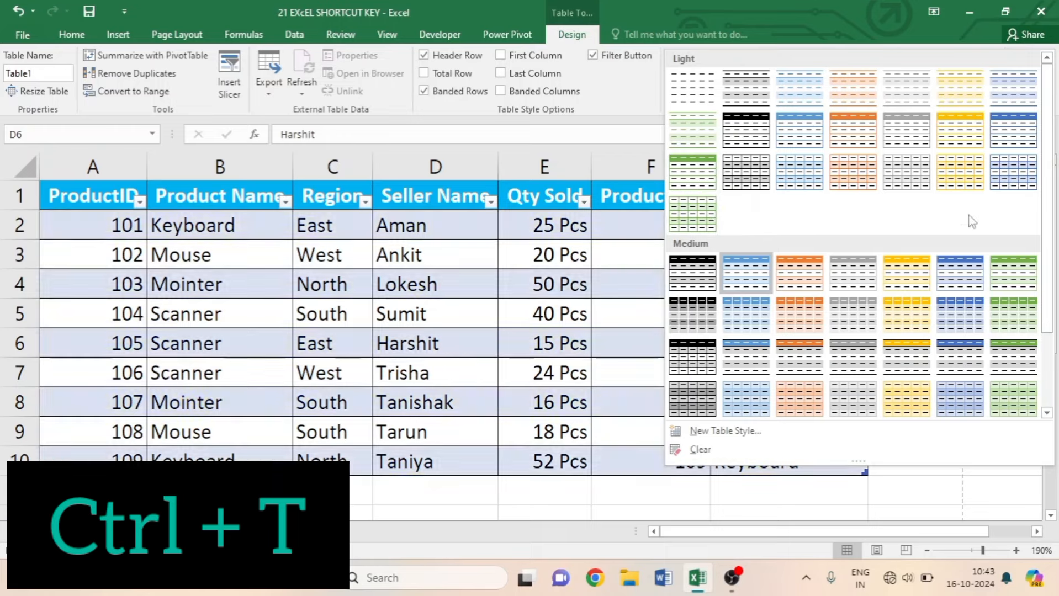
left_click(635, 345)
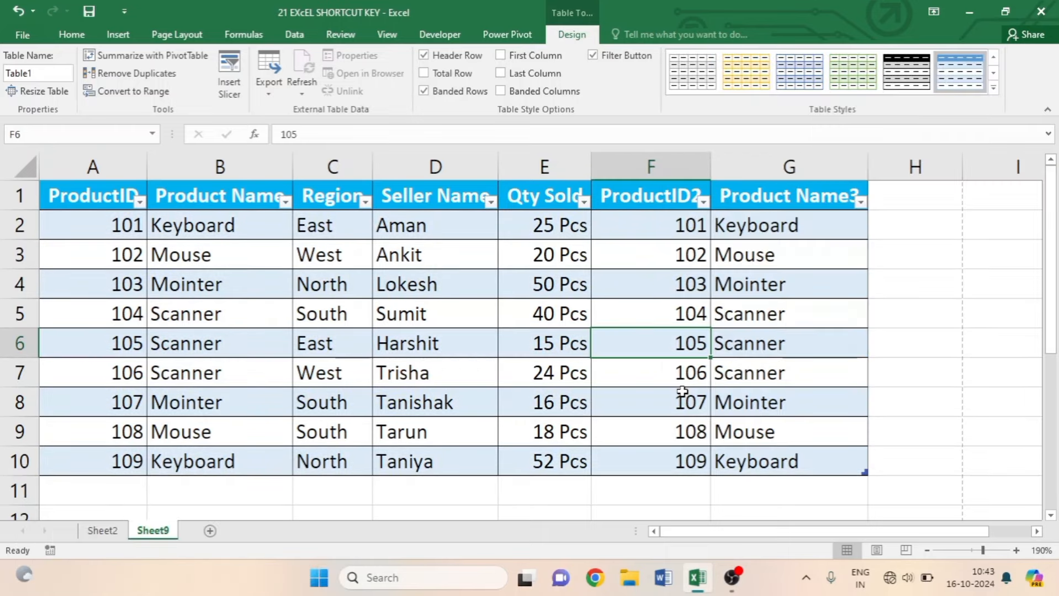